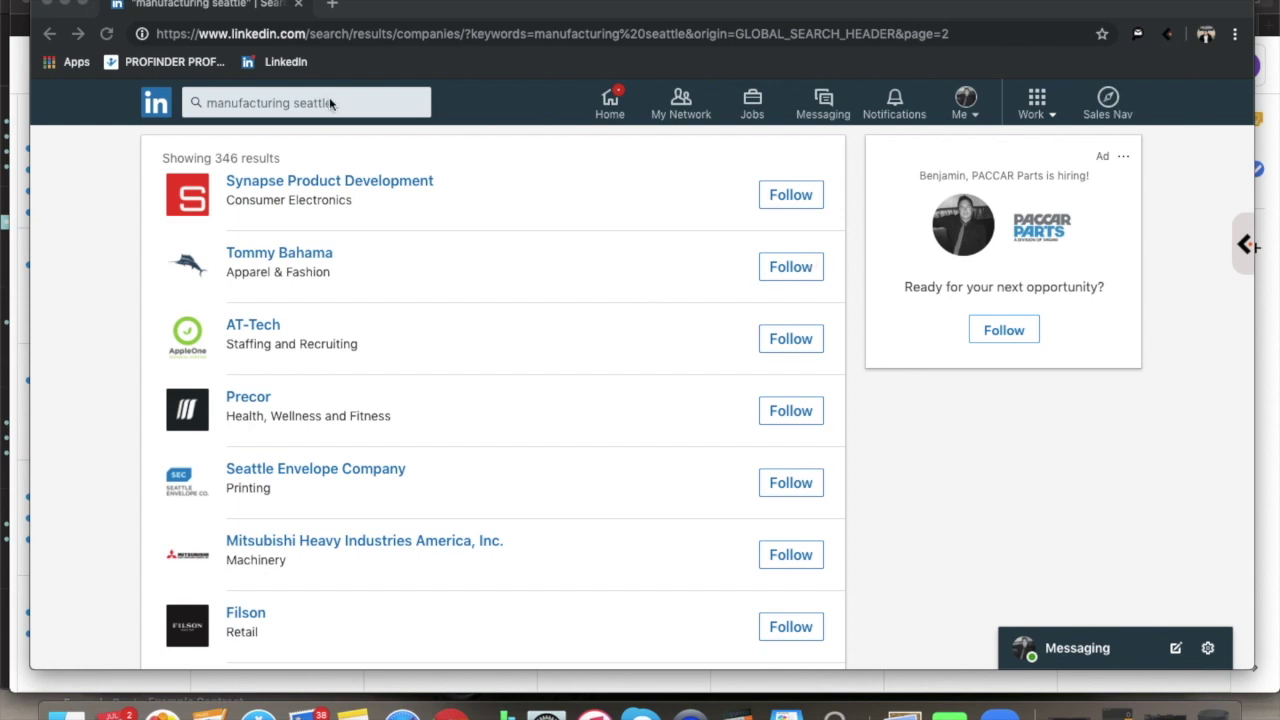
- Scroll through page 2 of the 'manufacturing seattle' company results and back toward the top
scroll(420, 344, down, 3)
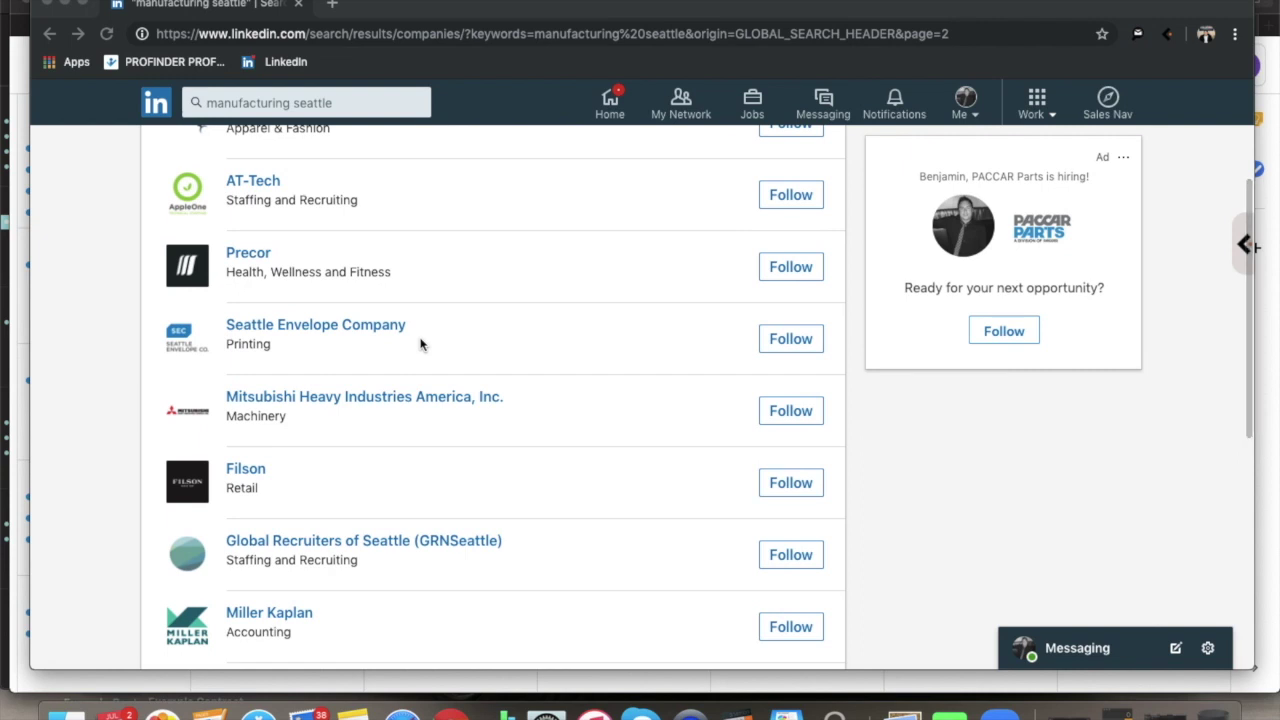
scroll(420, 344, down, 3)
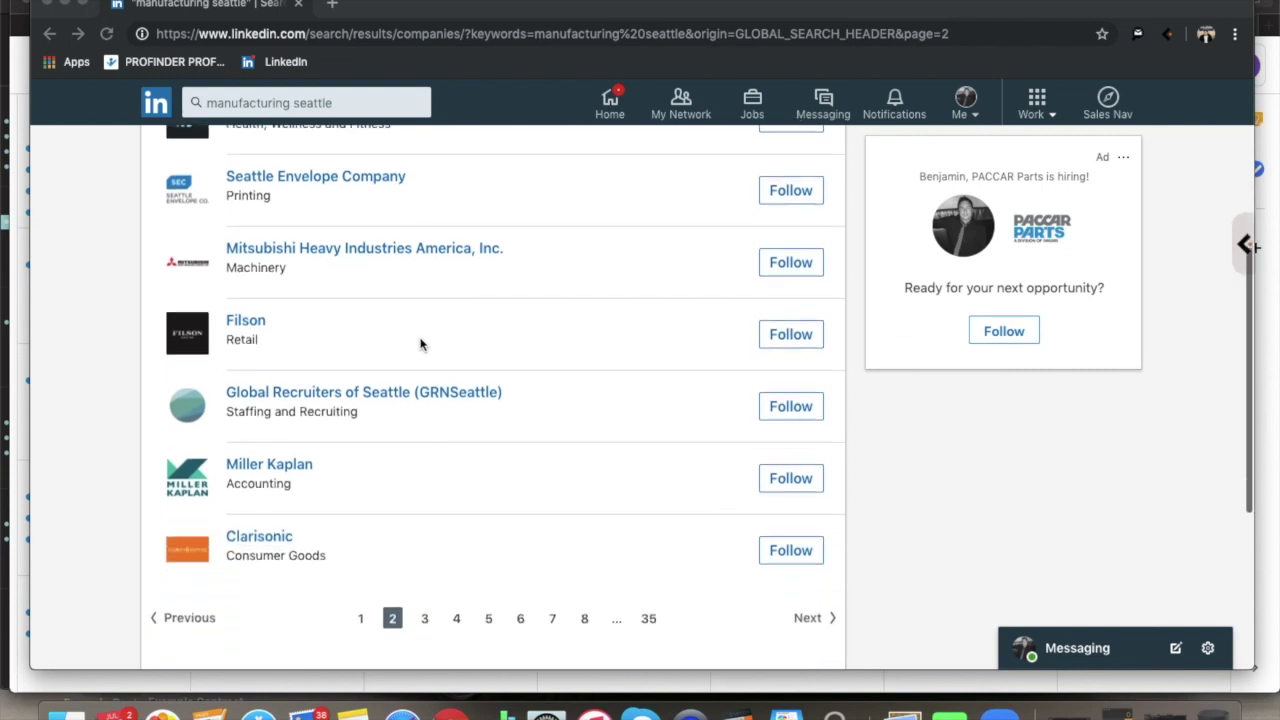
scroll(486, 410, up, 7)
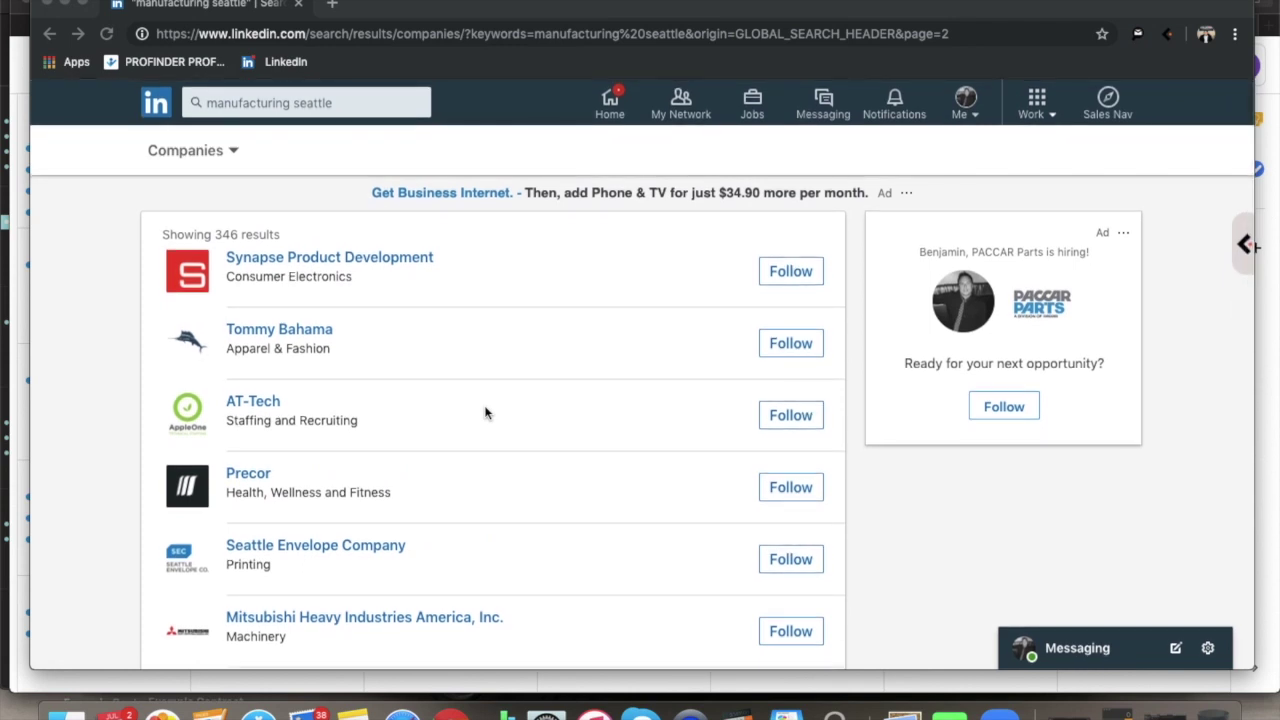
- Open Synapse Product Development and list all its current employees, scrolling through the results
click(414, 257)
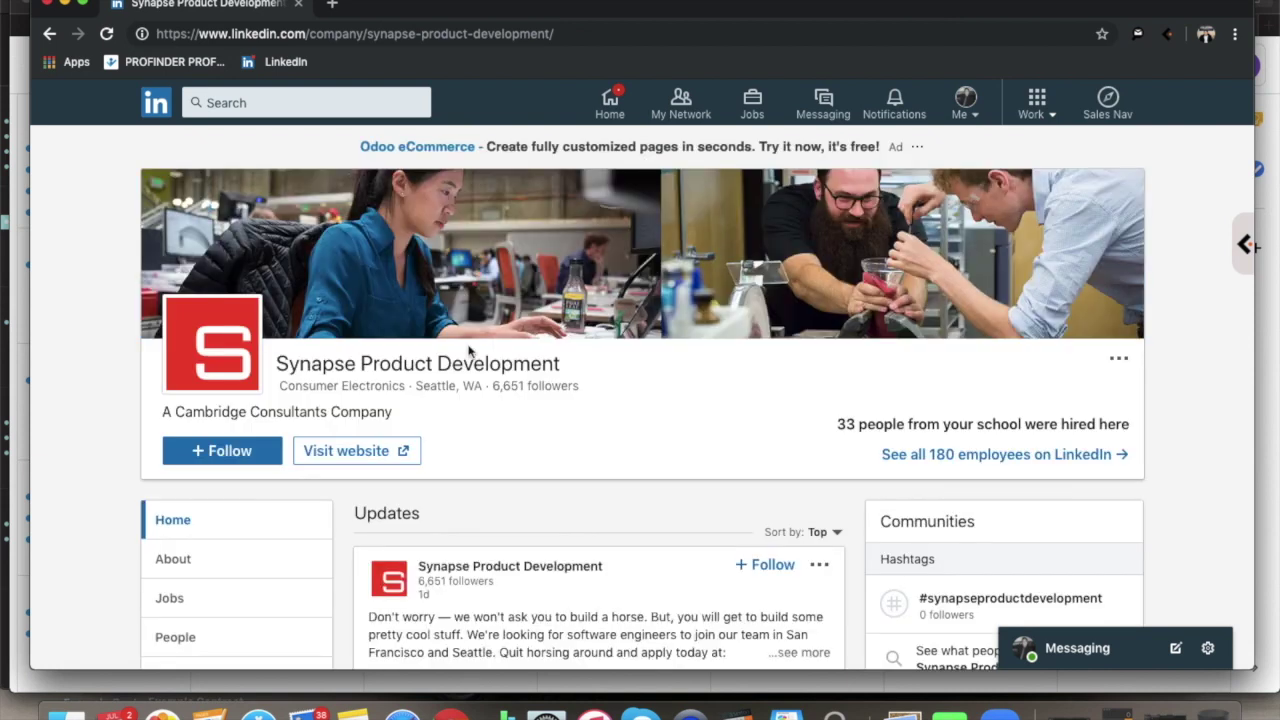
click(958, 456)
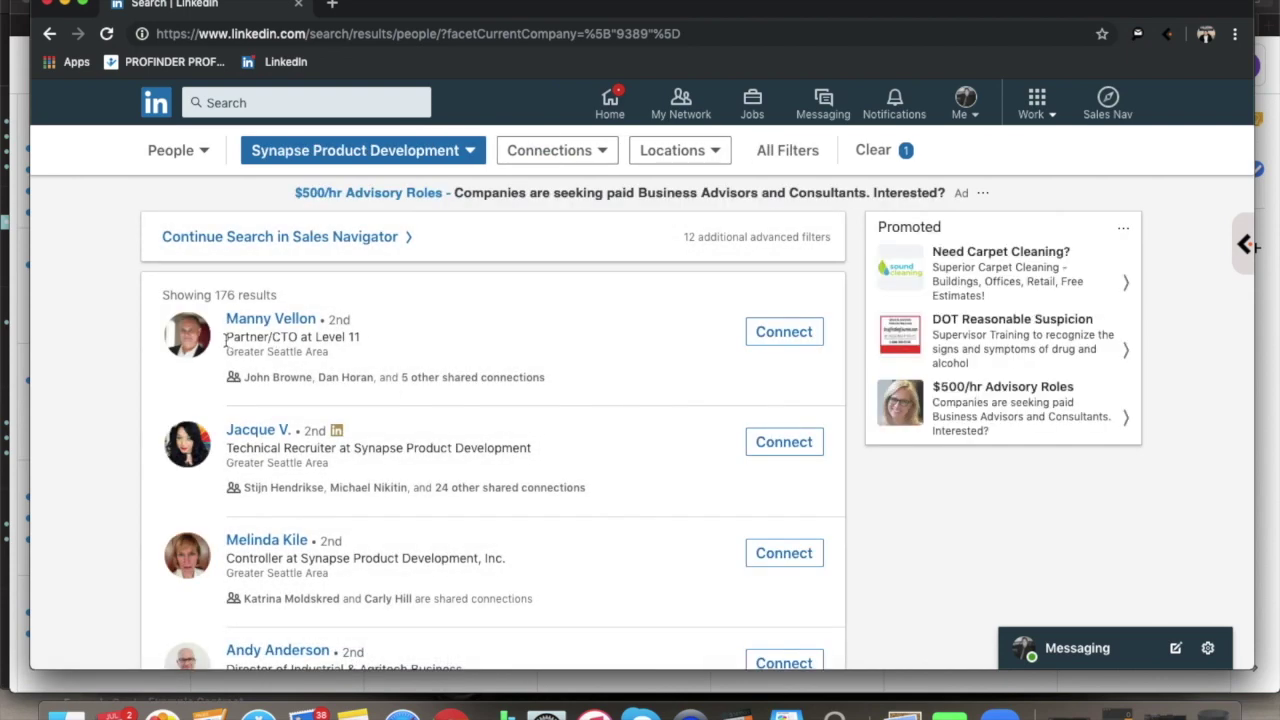
scroll(380, 376, down, 2)
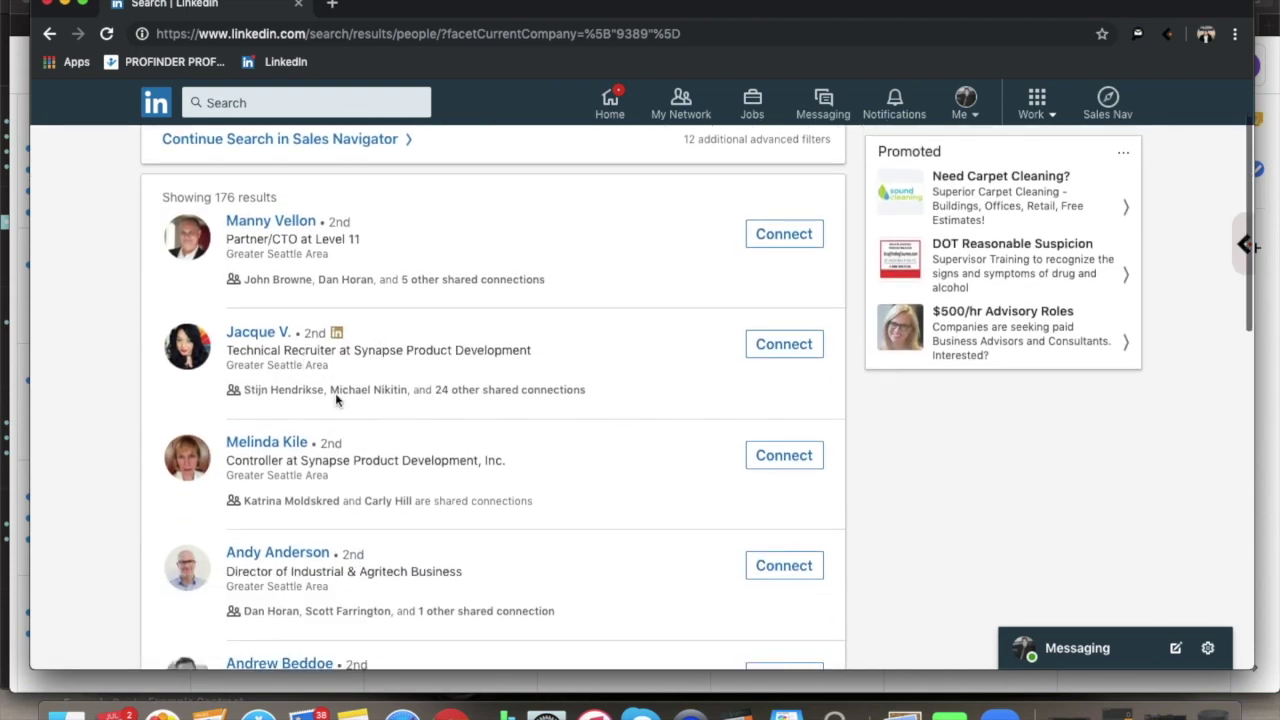
scroll(357, 451, down, 3)
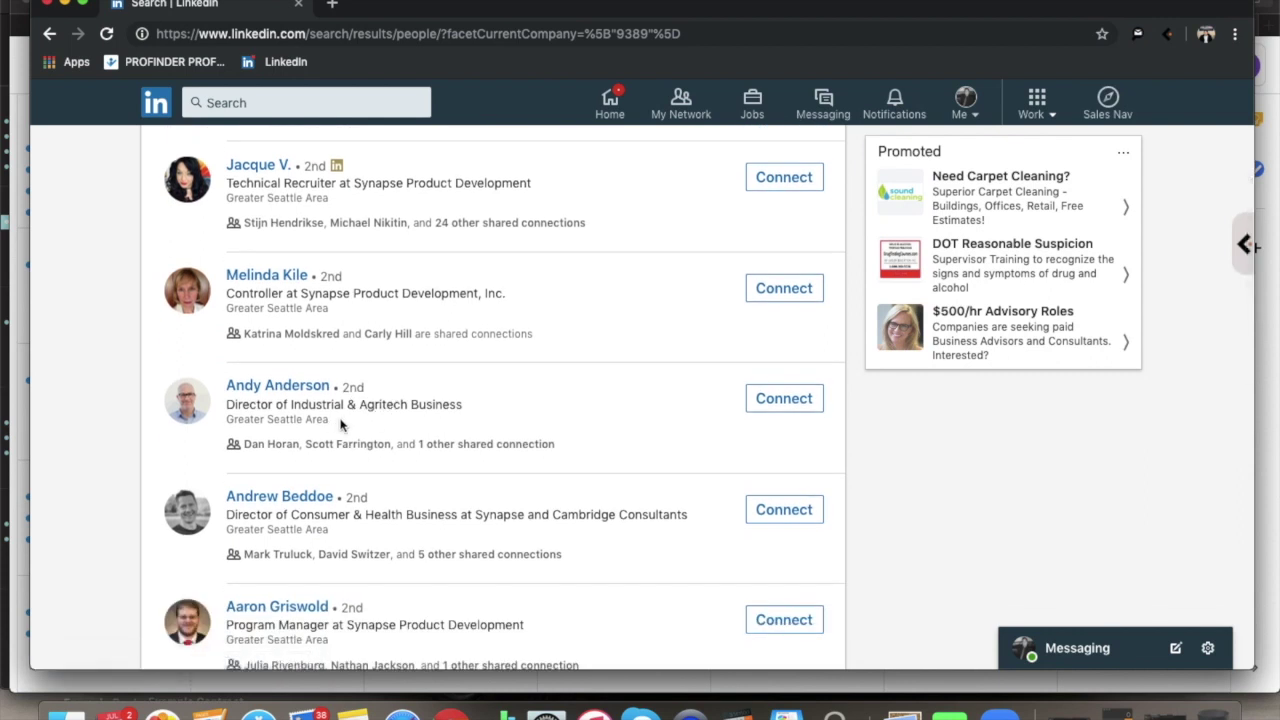
scroll(390, 540, down, 5)
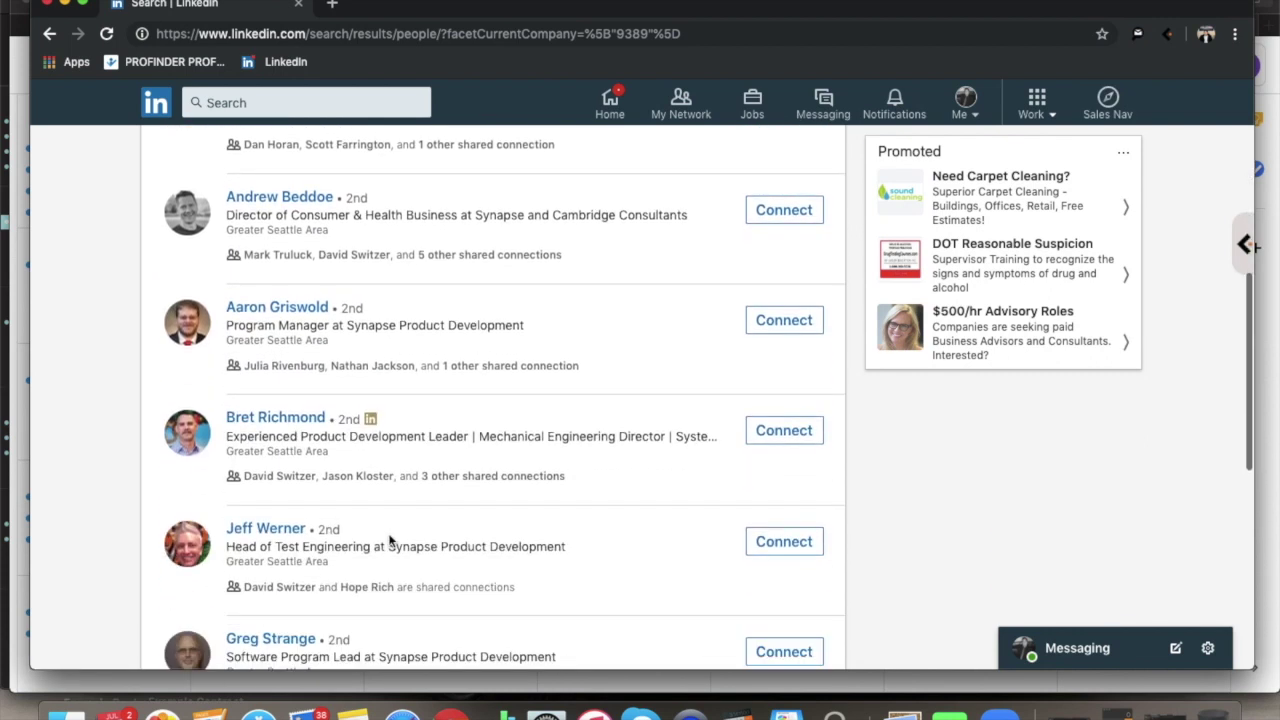
scroll(390, 540, down, 3)
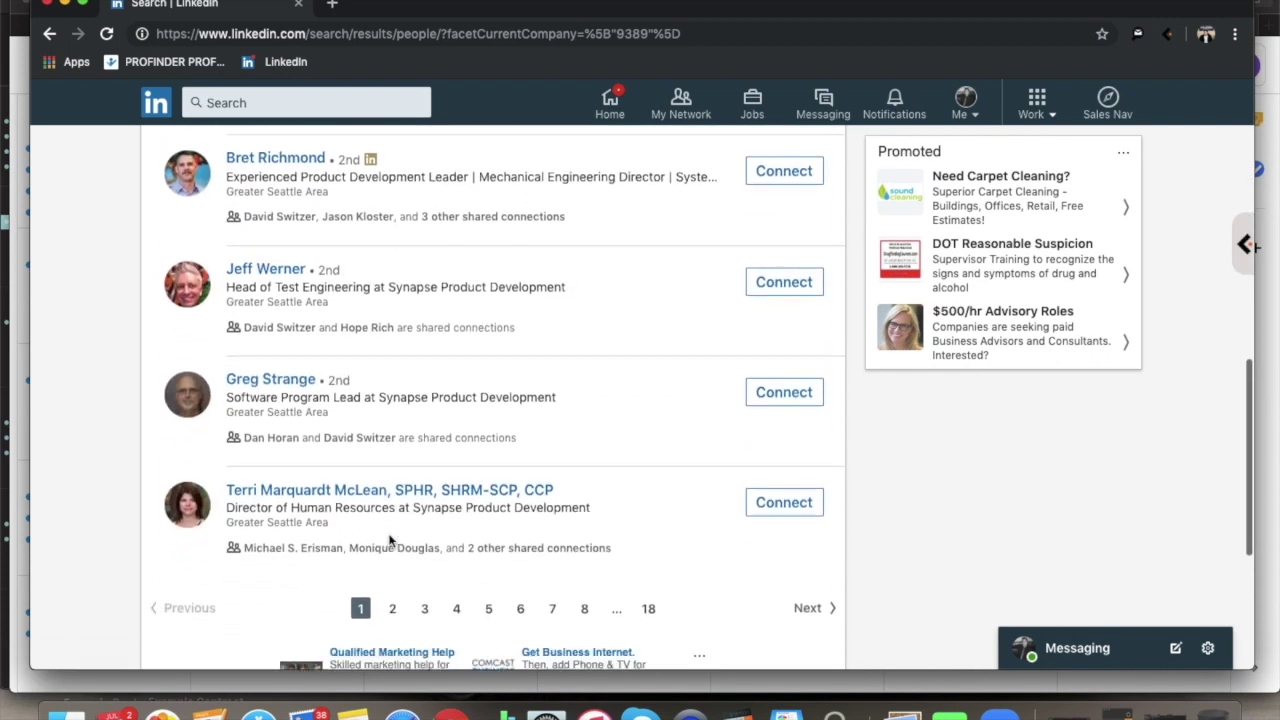
scroll(390, 540, up, 2)
scroll(390, 540, down, 3)
scroll(390, 540, up, 6)
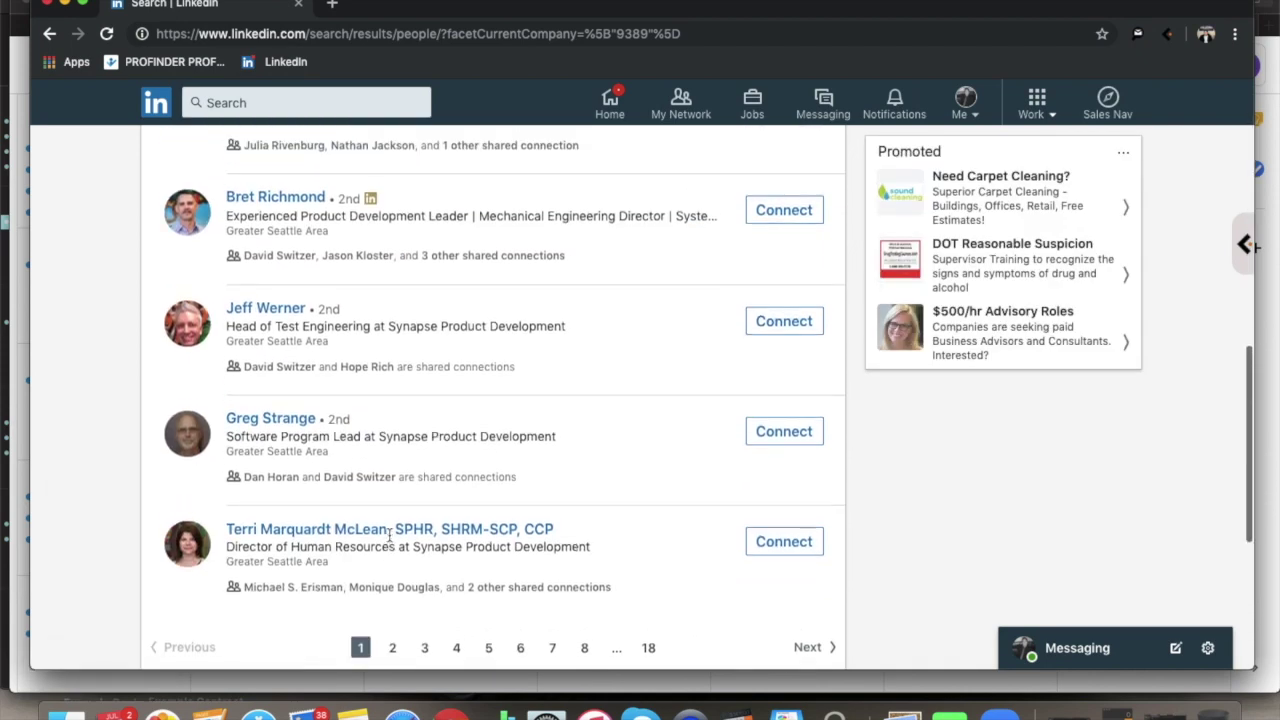
scroll(390, 537, up, 8)
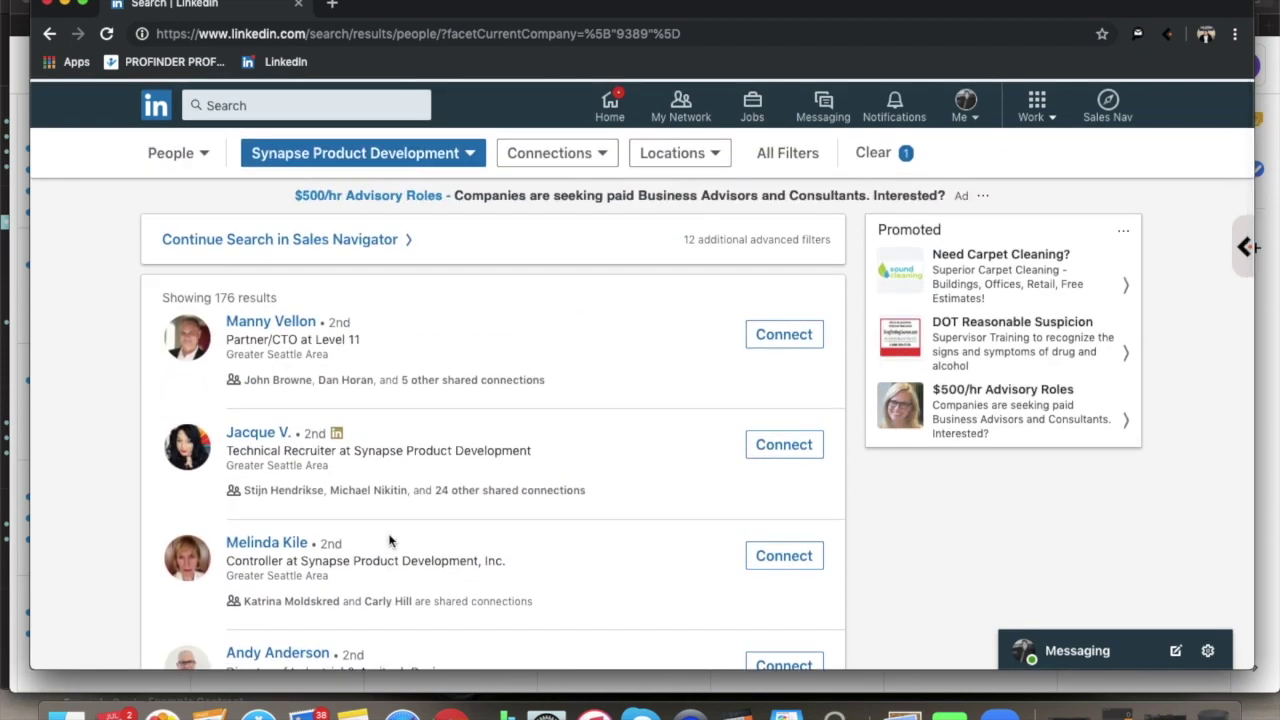
- Open the Partner/CTO's profile and reveal his two emails and two phone numbers in Swordfish
click(292, 326)
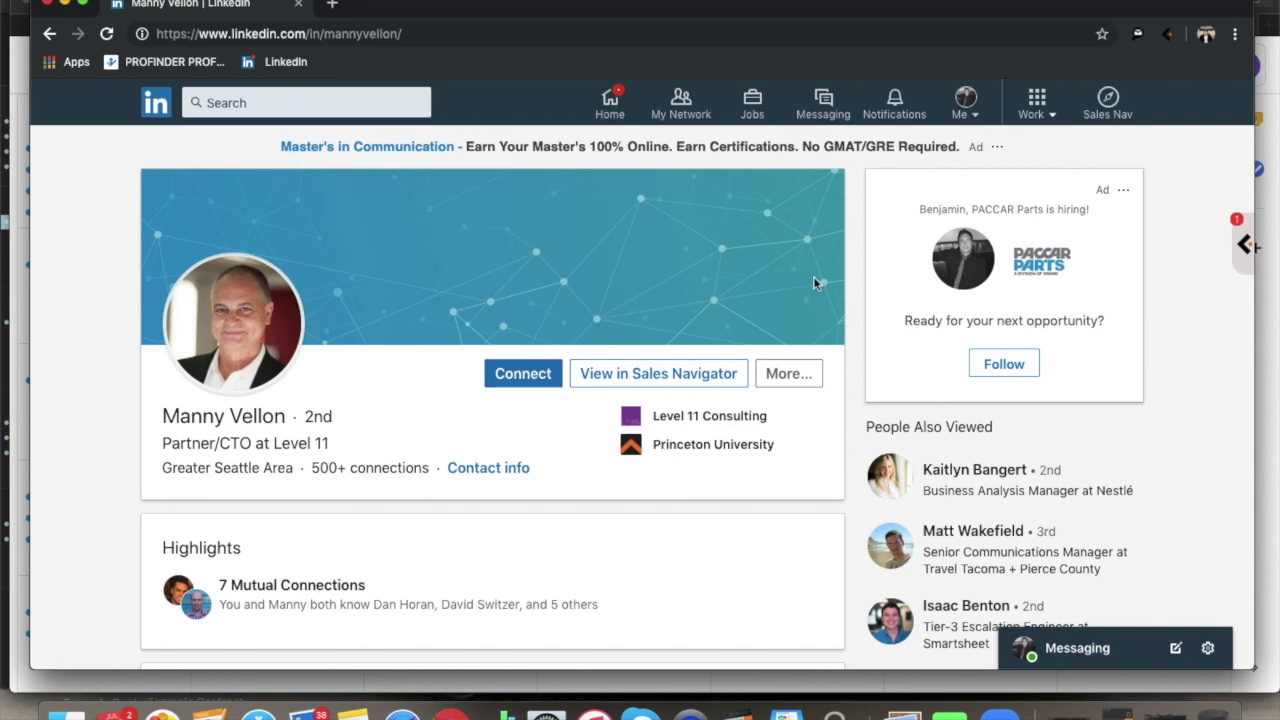
click(1170, 36)
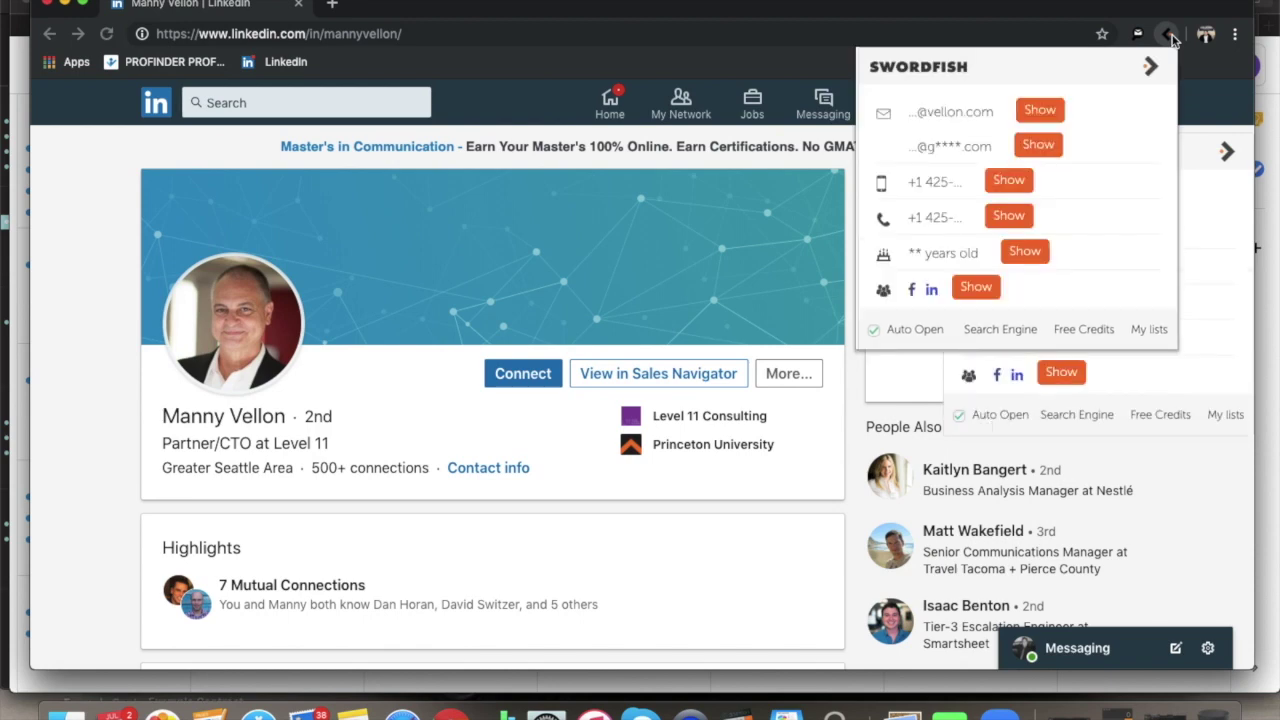
click(1049, 110)
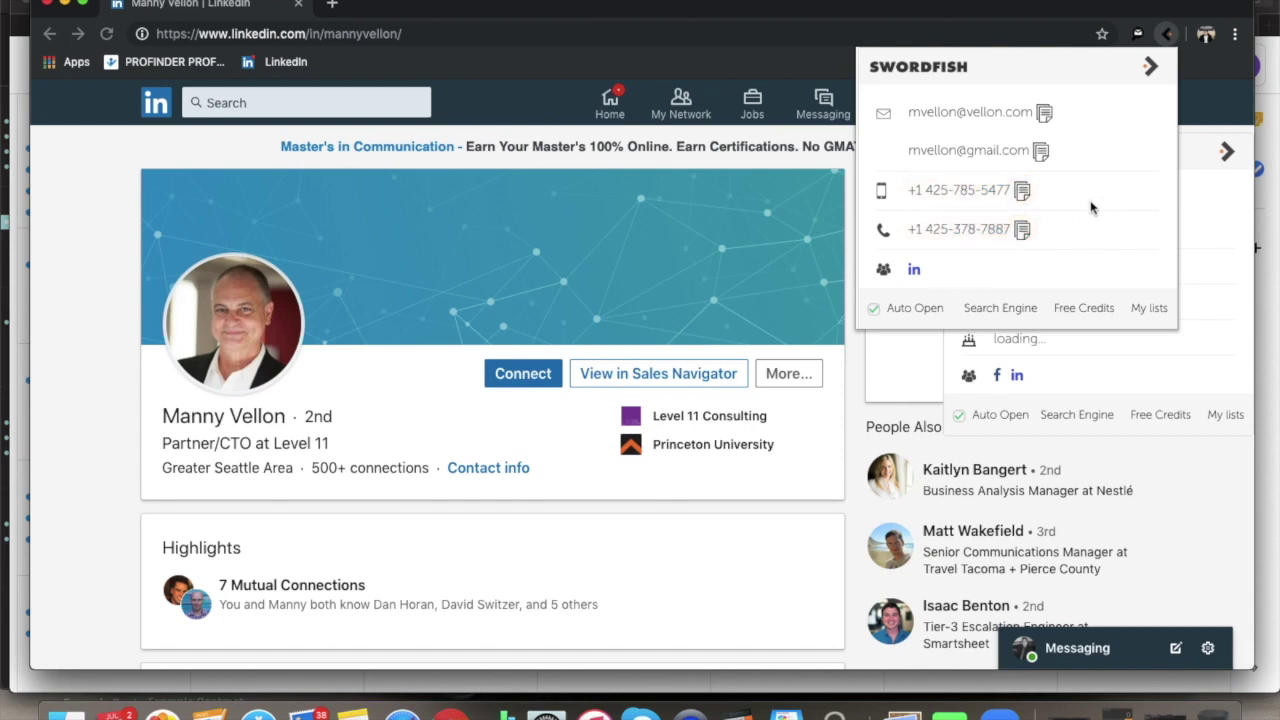
- Close the Swordfish contact popup and collapse its side panel
click(1152, 68)
click(1234, 158)
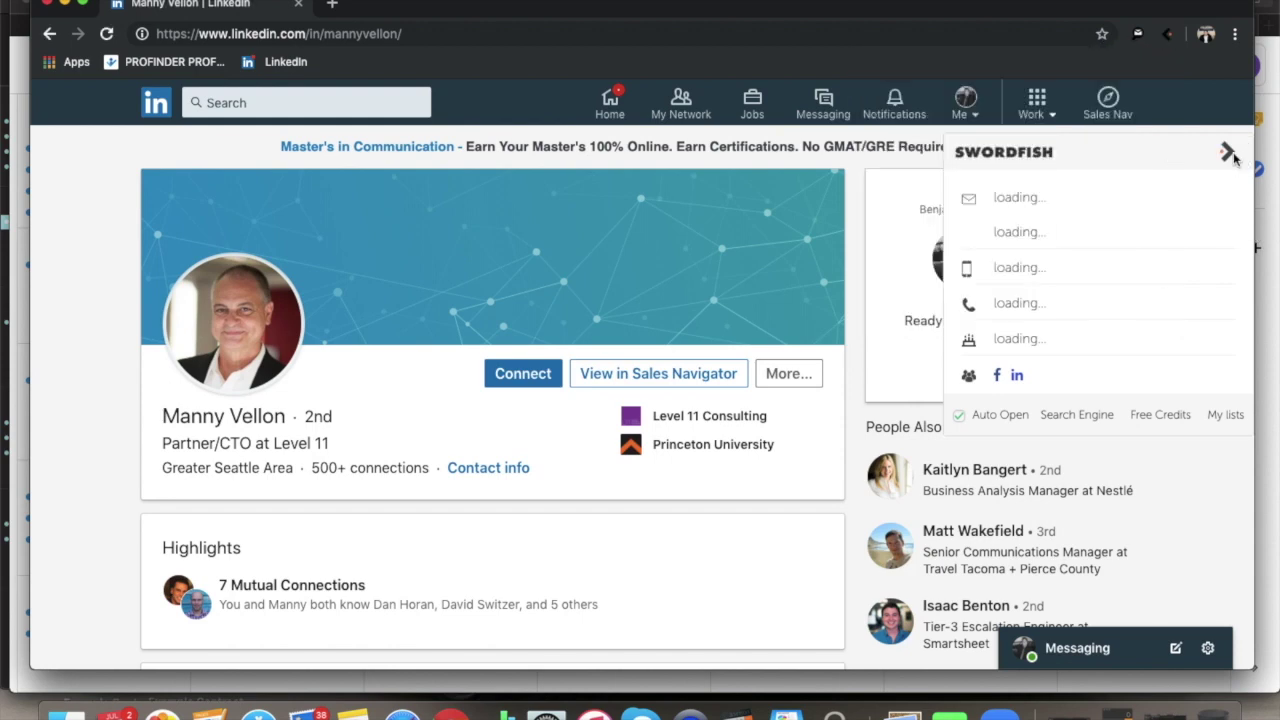
click(1228, 152)
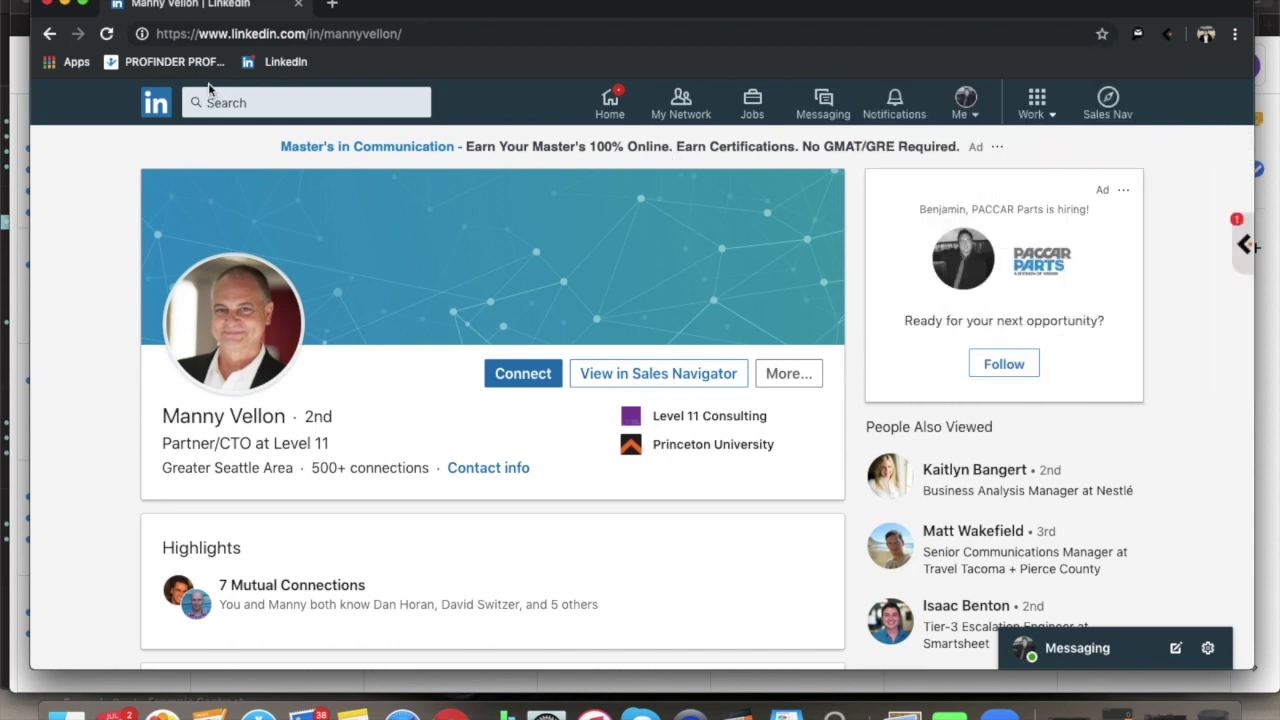
- Return to the 'manufacturing seattle' company results
click(52, 35)
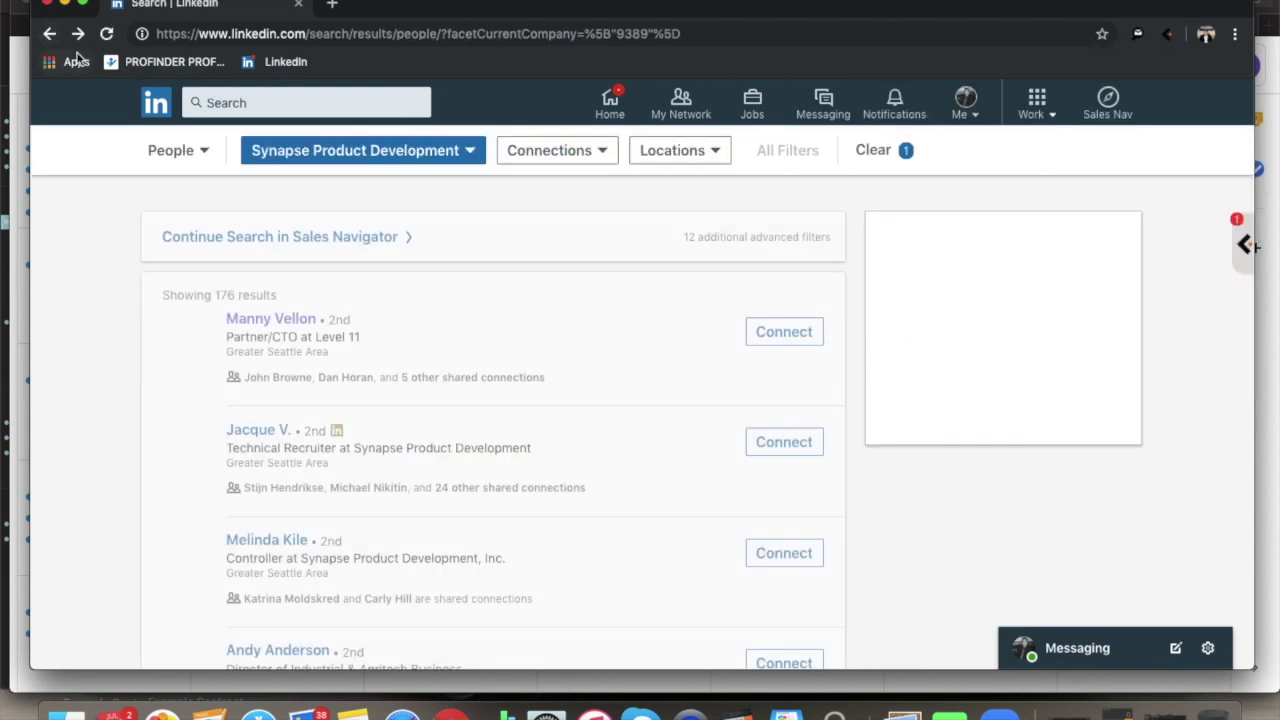
click(50, 35)
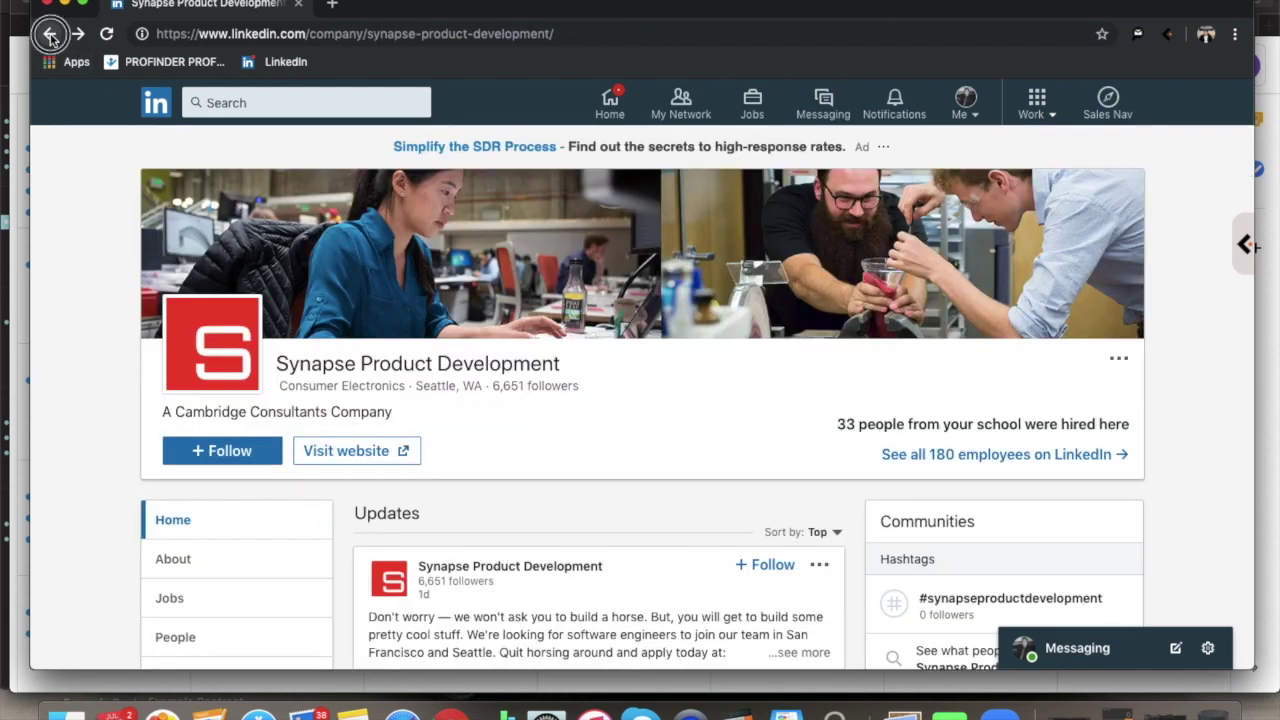
click(50, 35)
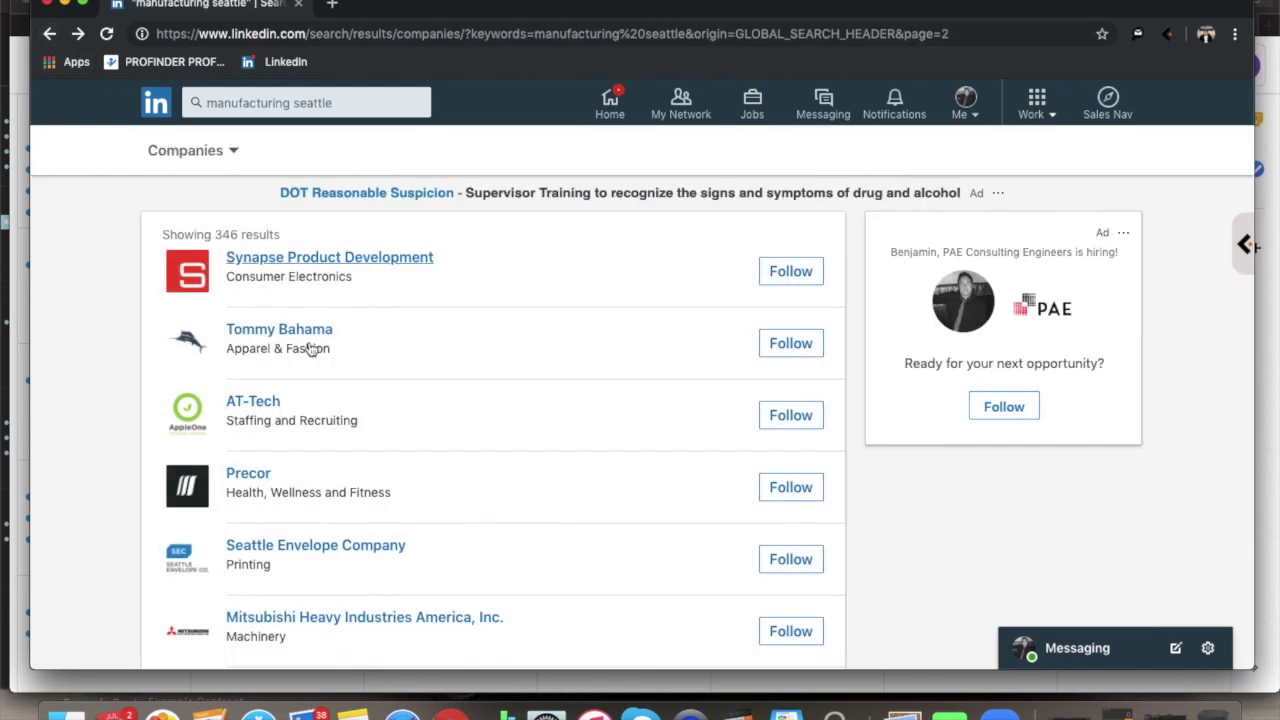
scroll(357, 458, down, 5)
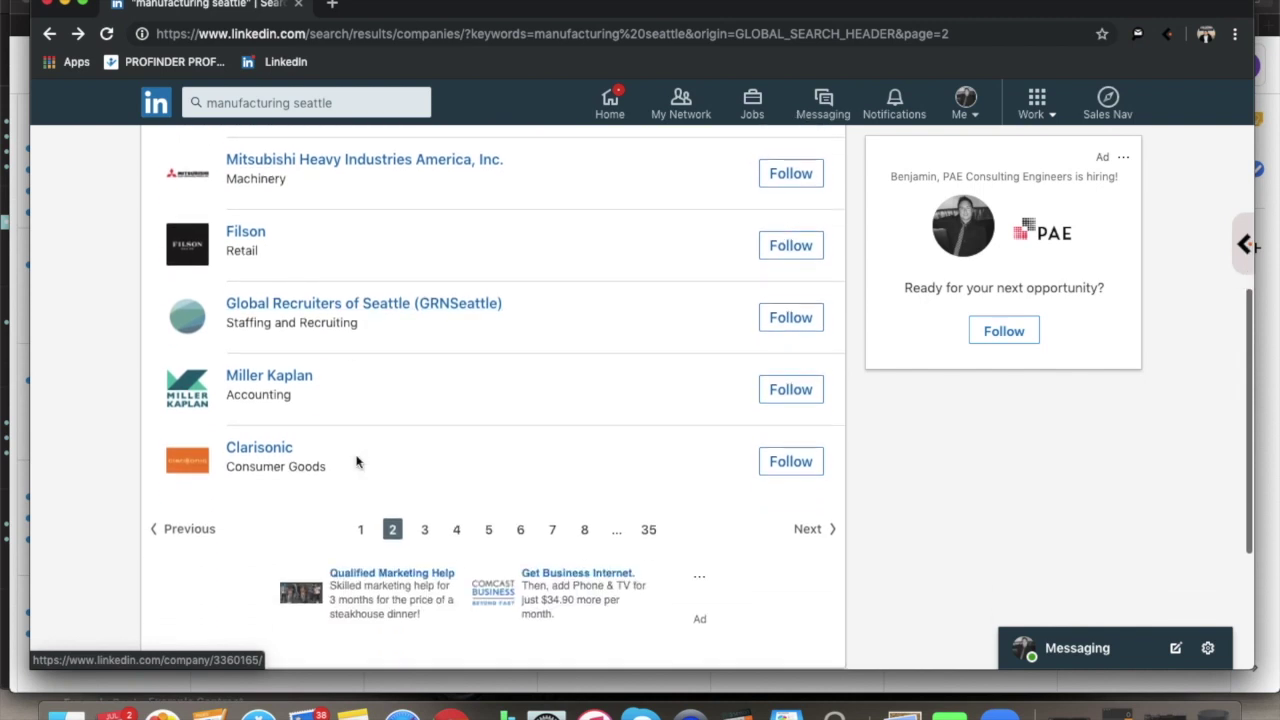
- Open Clarisonic and list all its current employees, scrolling through the results
click(278, 448)
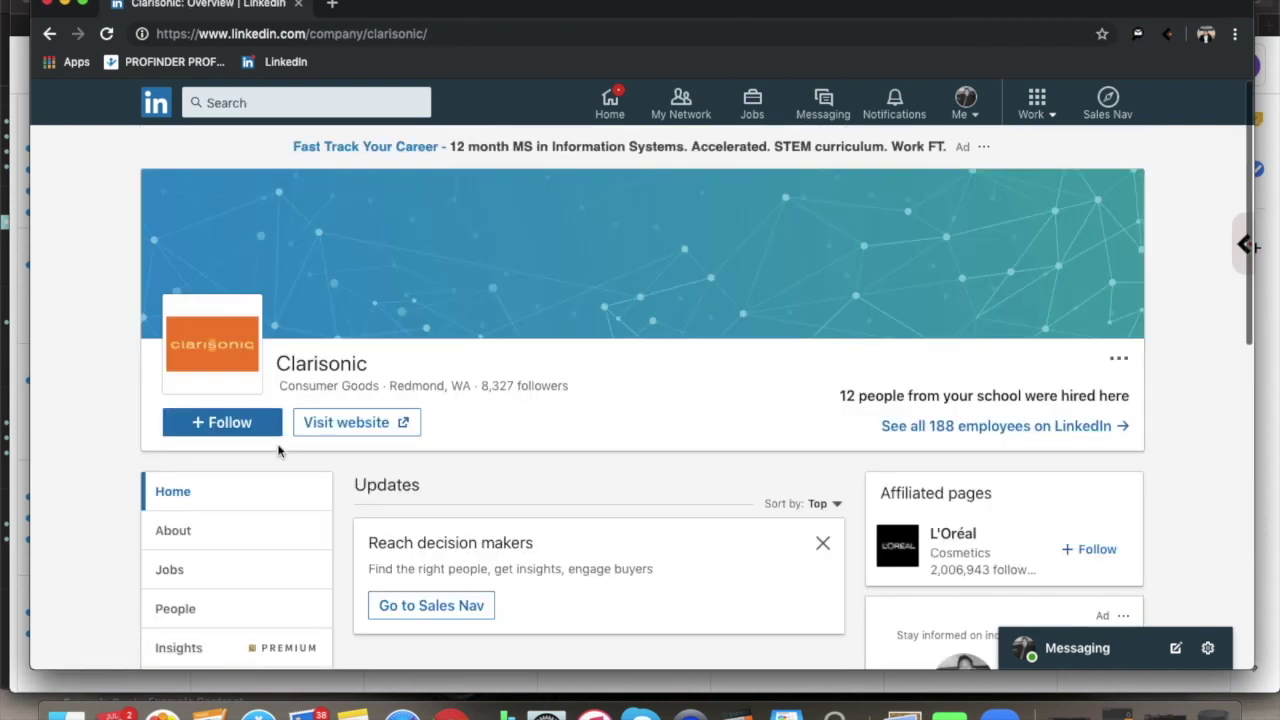
click(1025, 428)
scroll(702, 440, down, 1)
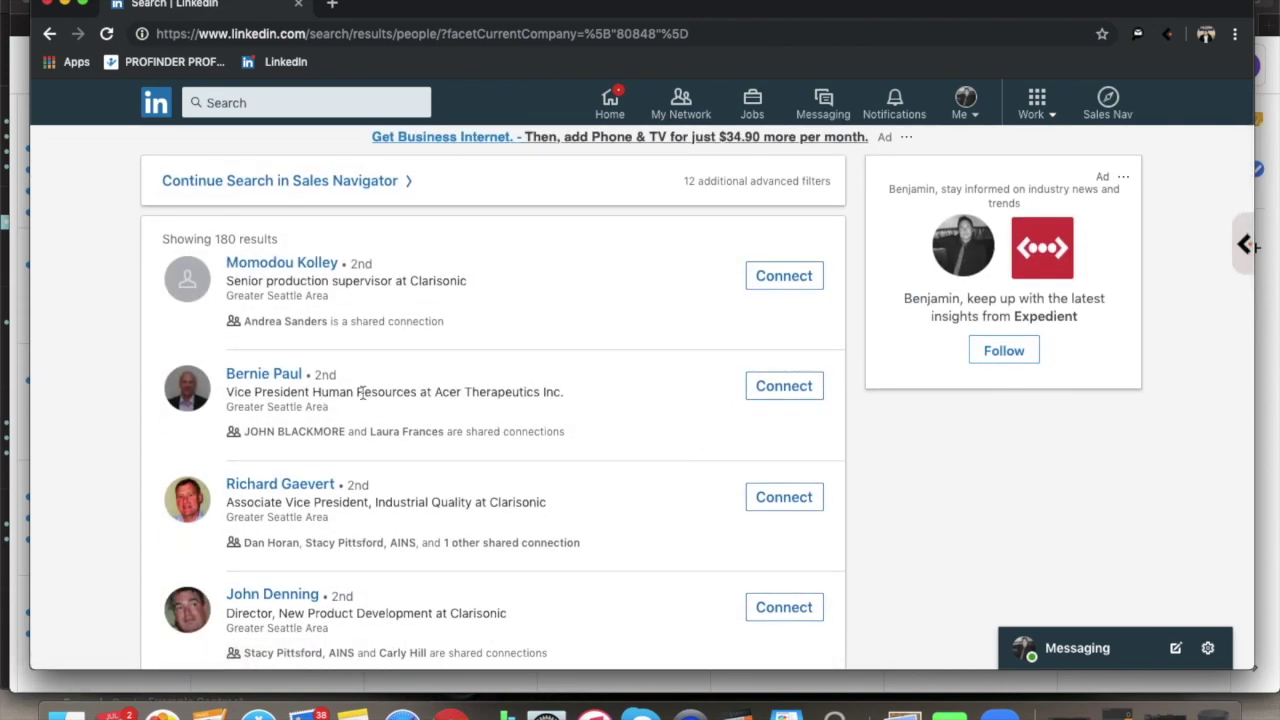
scroll(423, 393, down, 2)
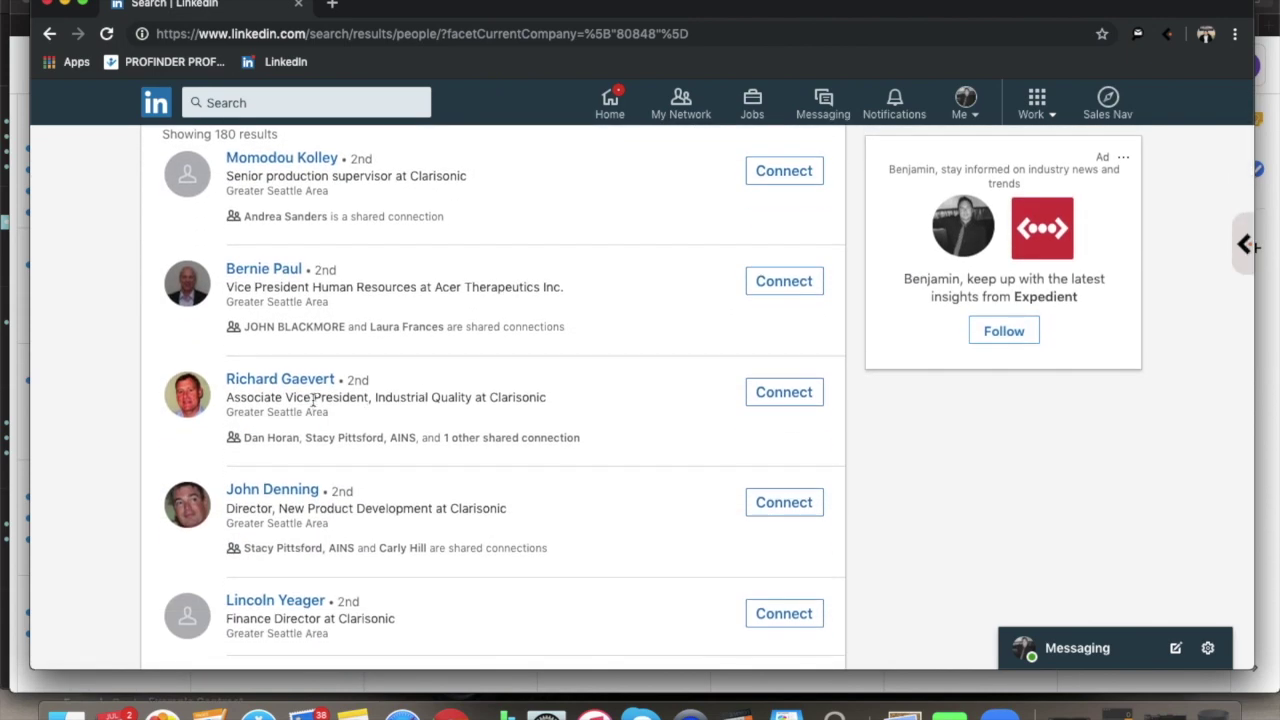
scroll(460, 398, down, 4)
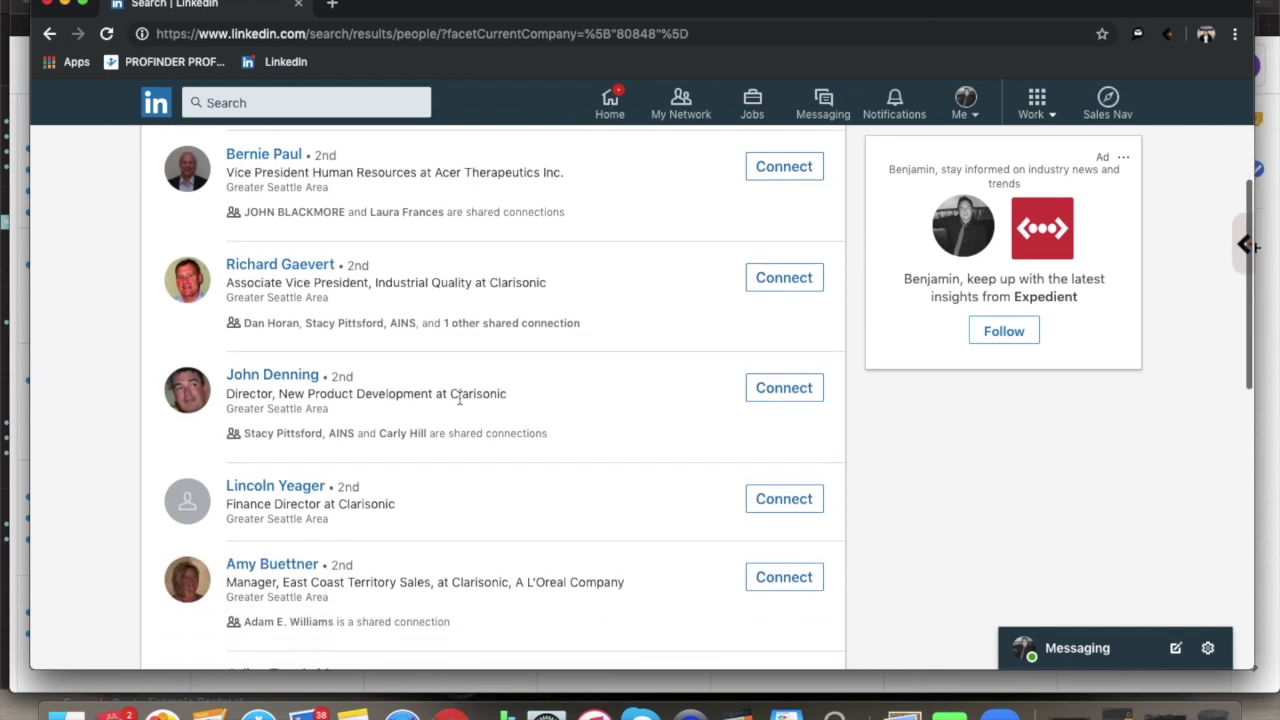
scroll(460, 404, down, 6)
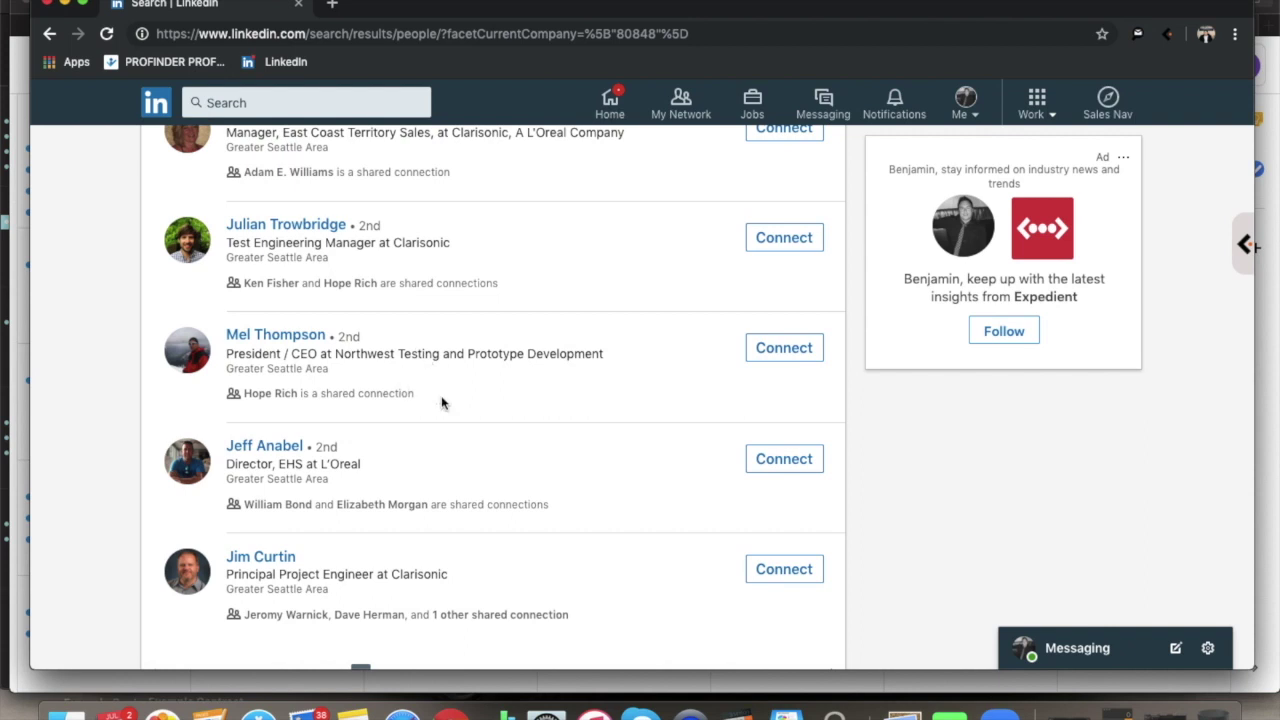
scroll(415, 463, down, 3)
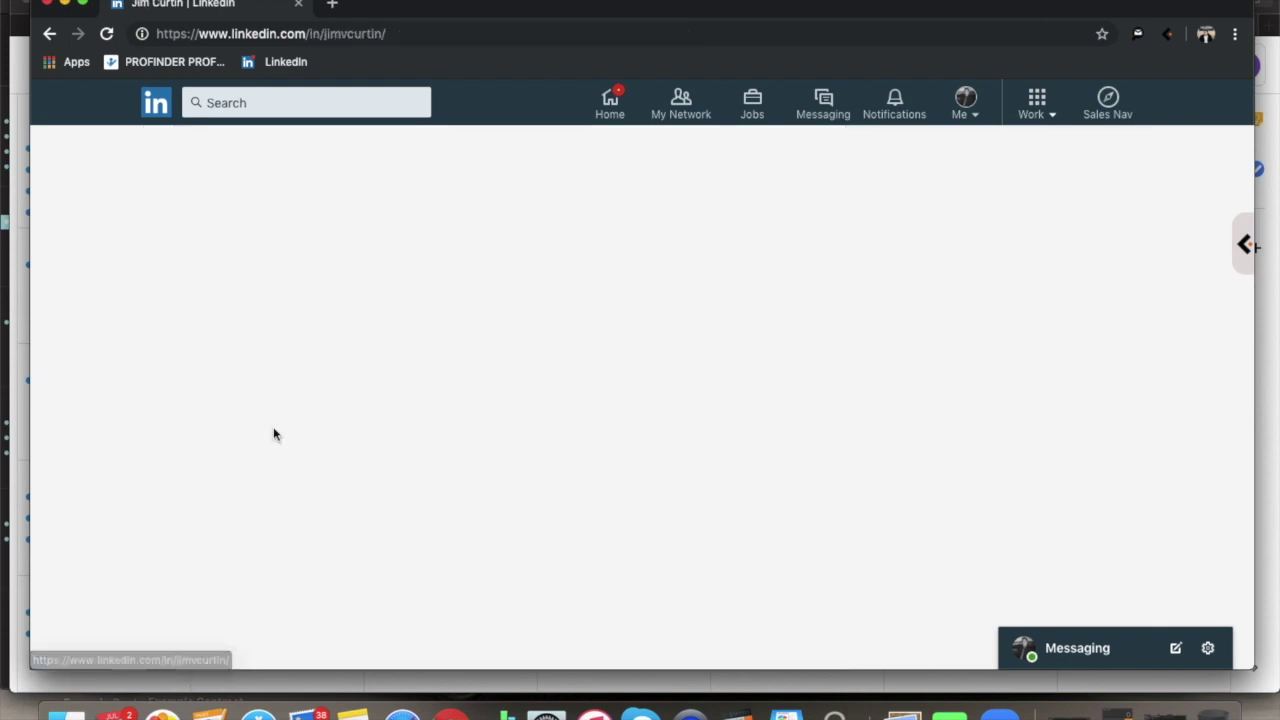
click(275, 431)
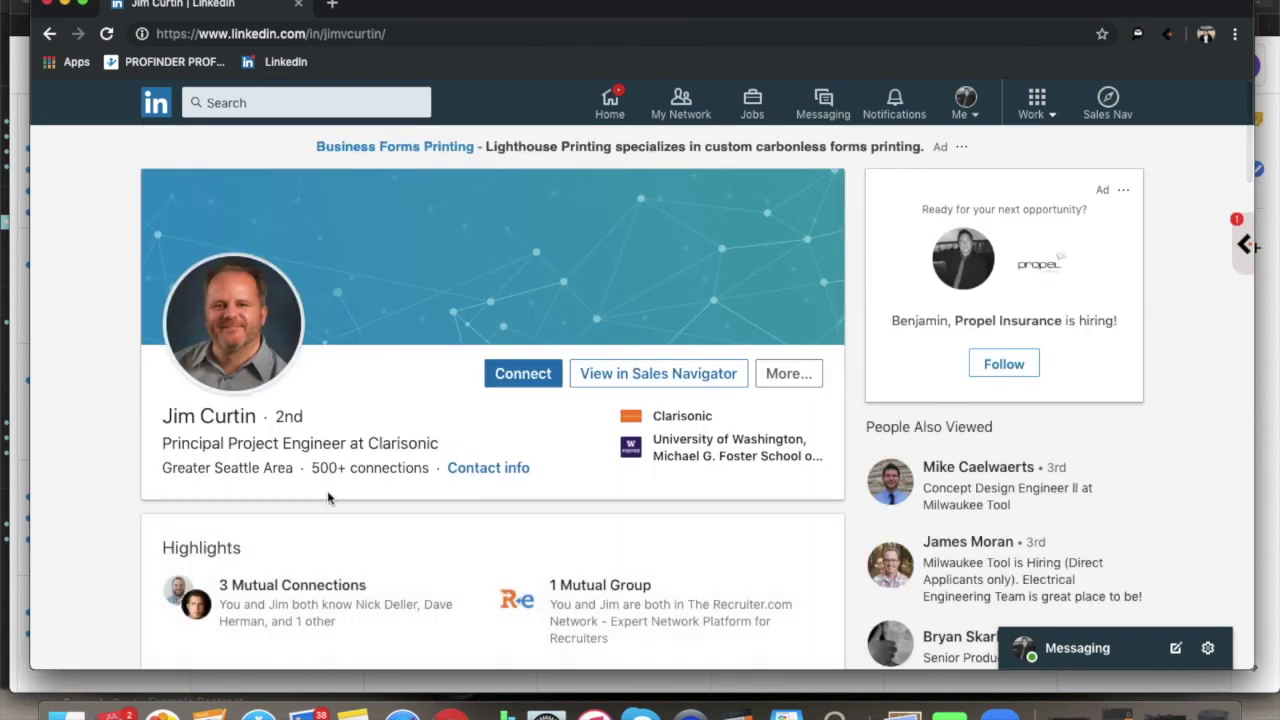
scroll(325, 508, down, 1)
scroll(325, 508, up, 1)
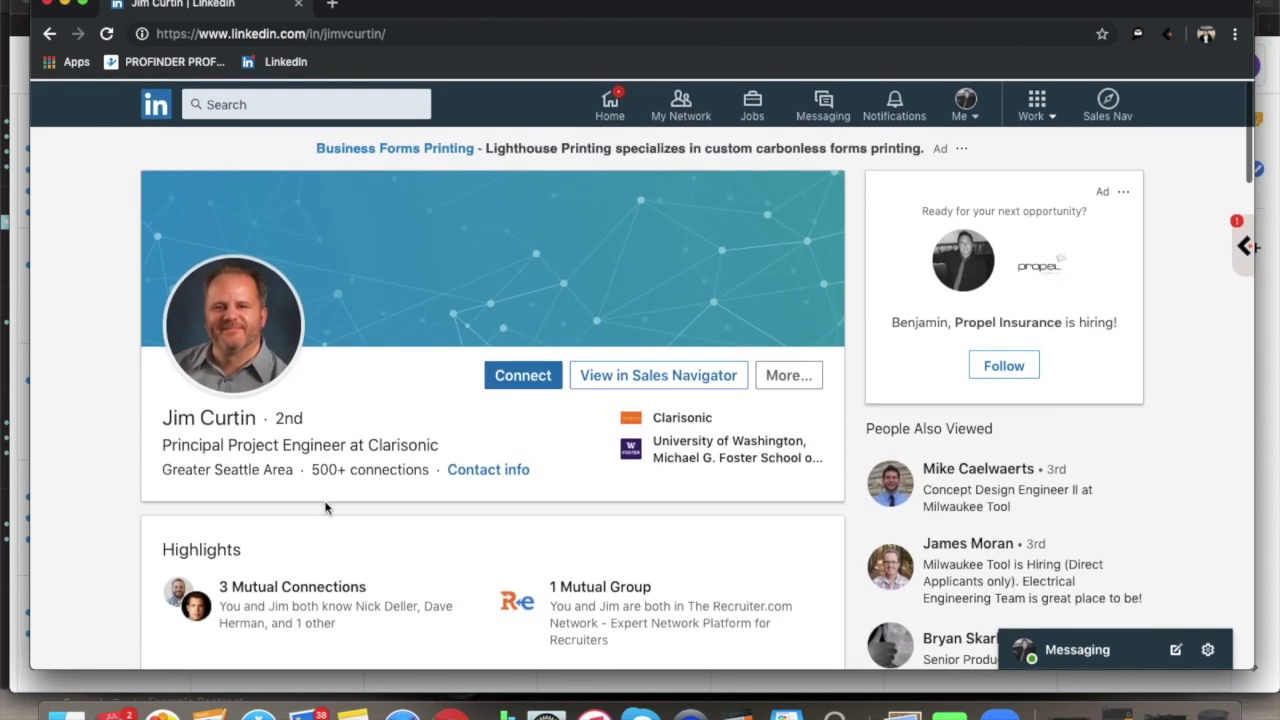
click(1168, 36)
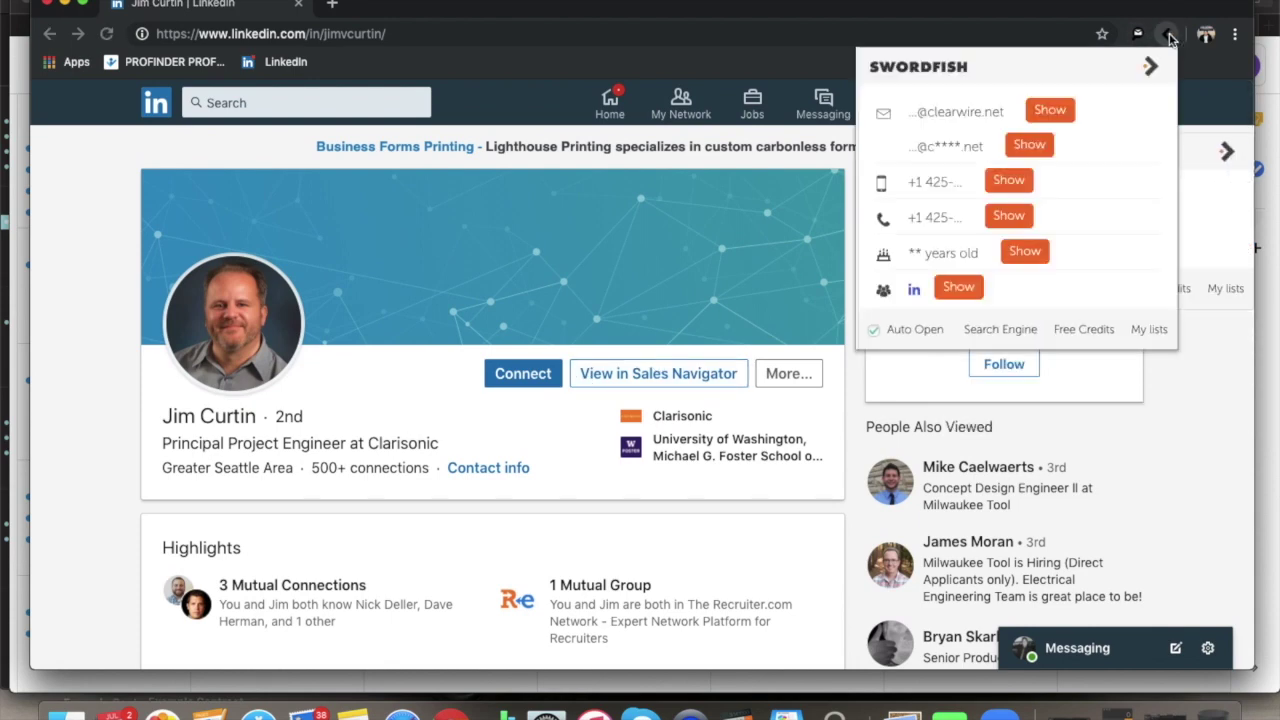
click(1058, 106)
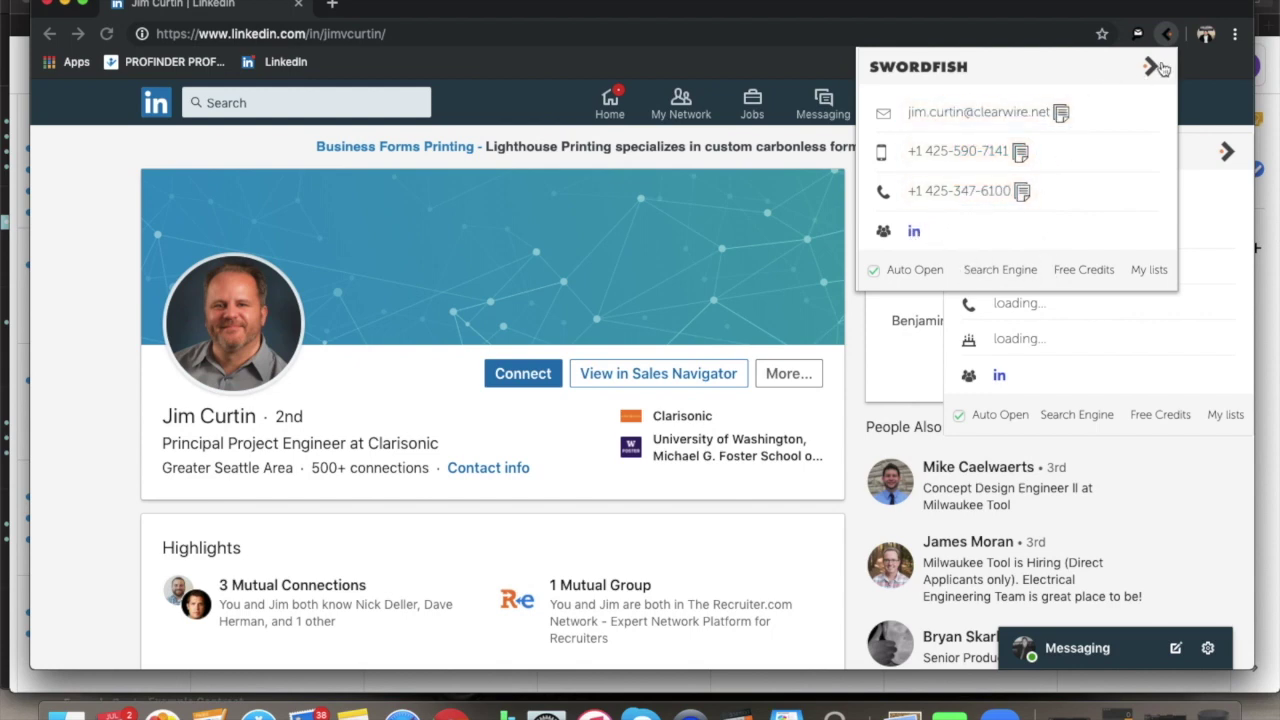
- Close the Swordfish panel and return to the Clarisonic employee results
click(1224, 148)
click(1225, 149)
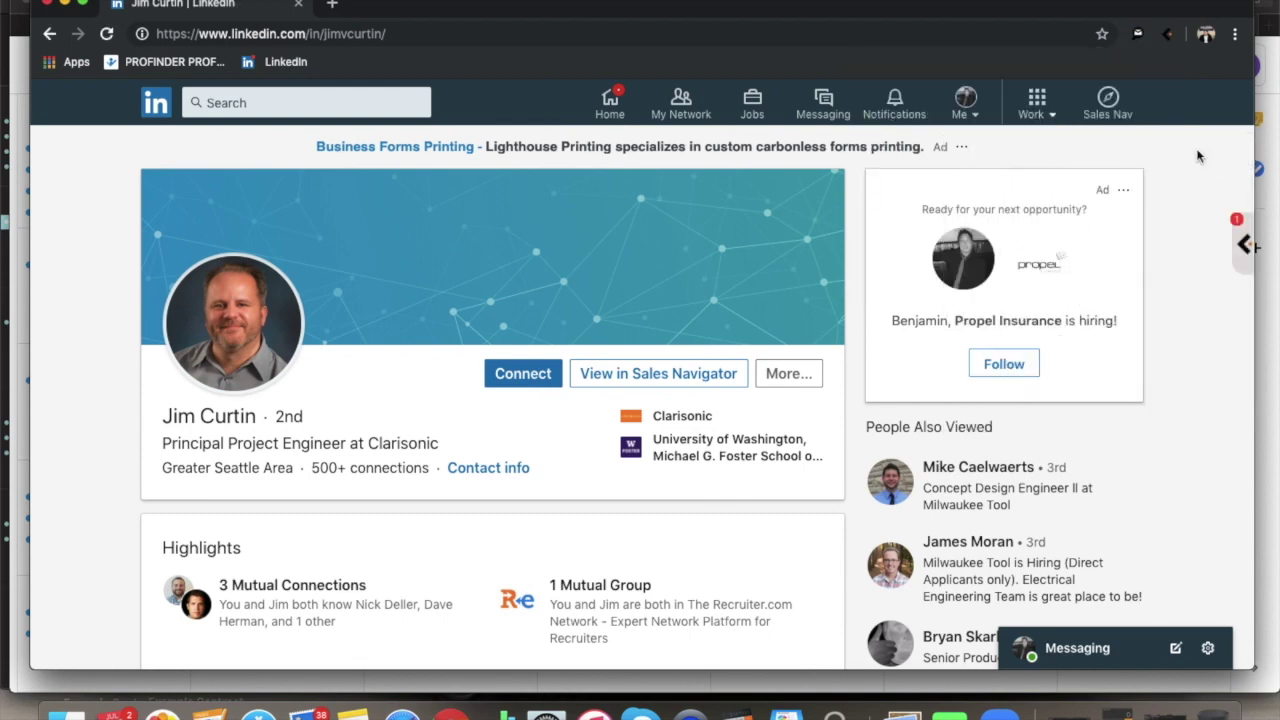
click(50, 35)
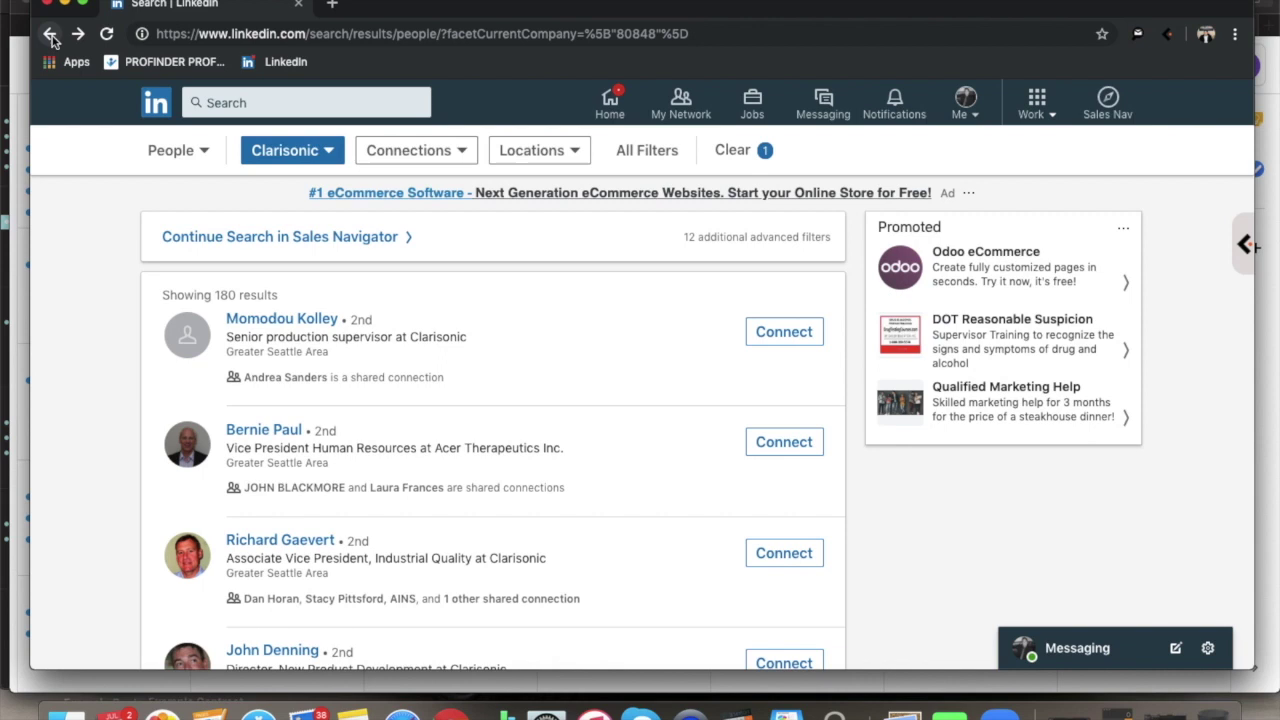
- Go back to the 'manufacturing seattle' company results
click(50, 35)
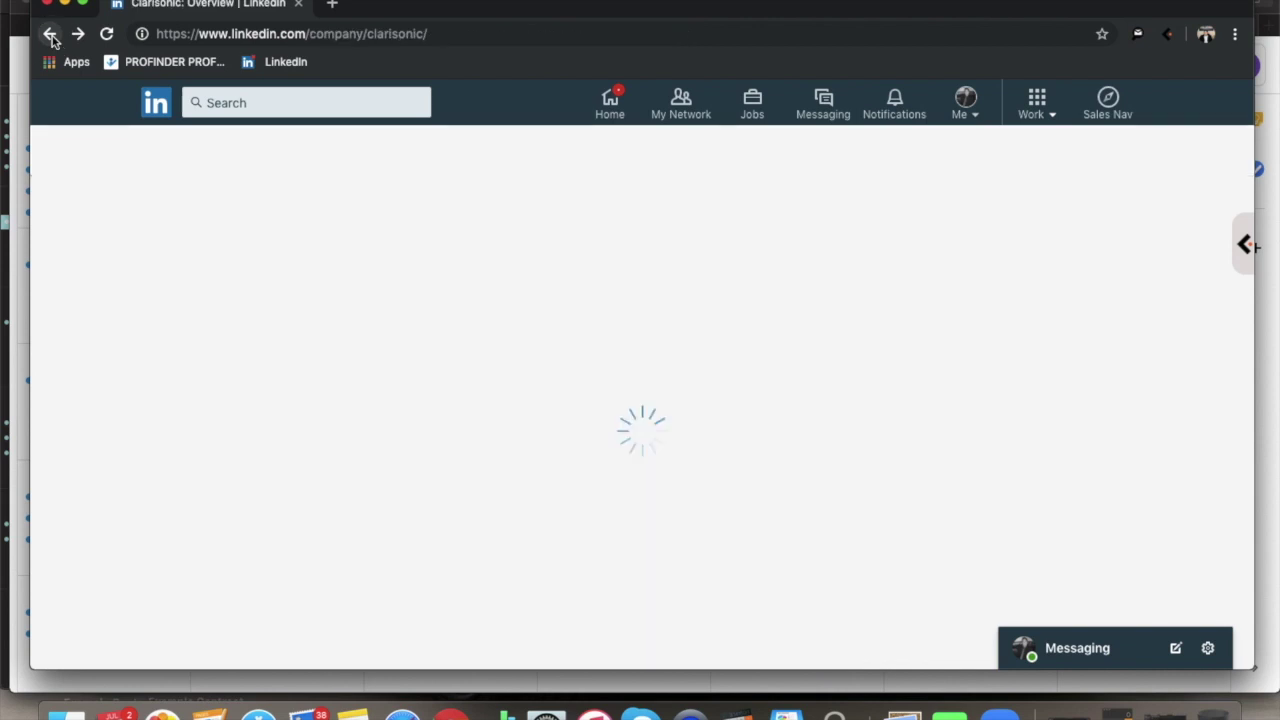
click(50, 35)
click(50, 35)
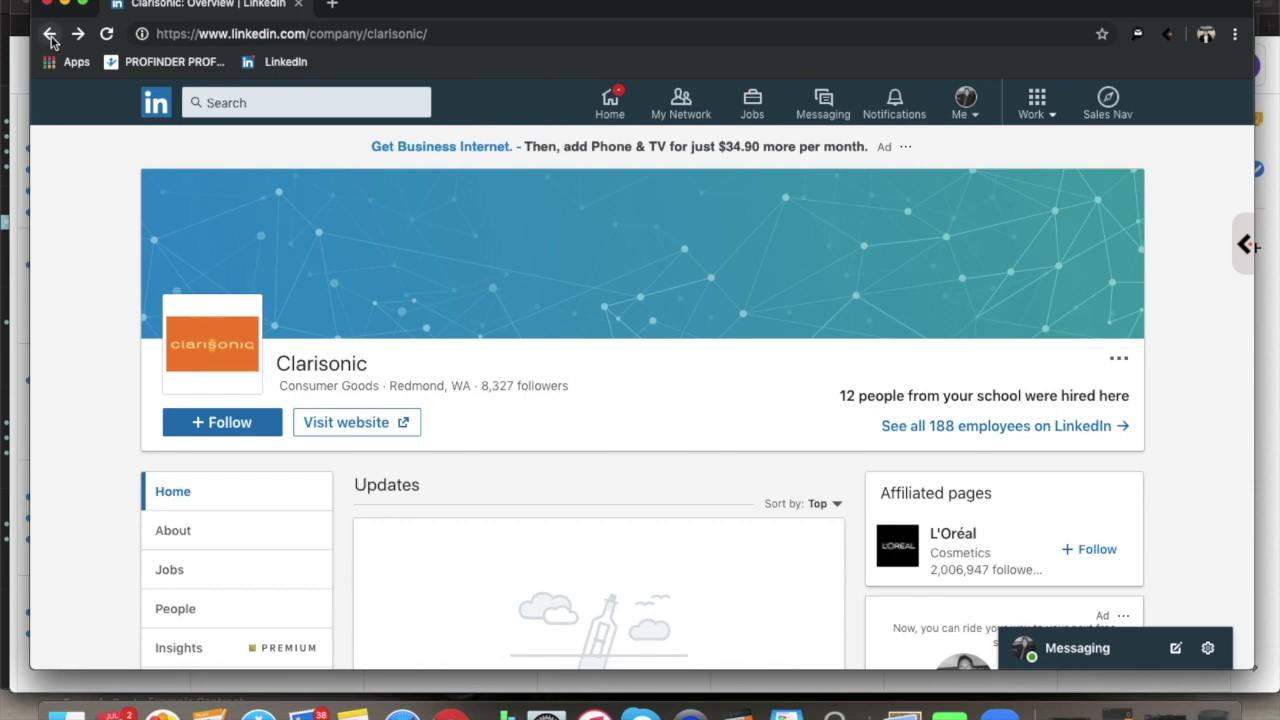
click(50, 35)
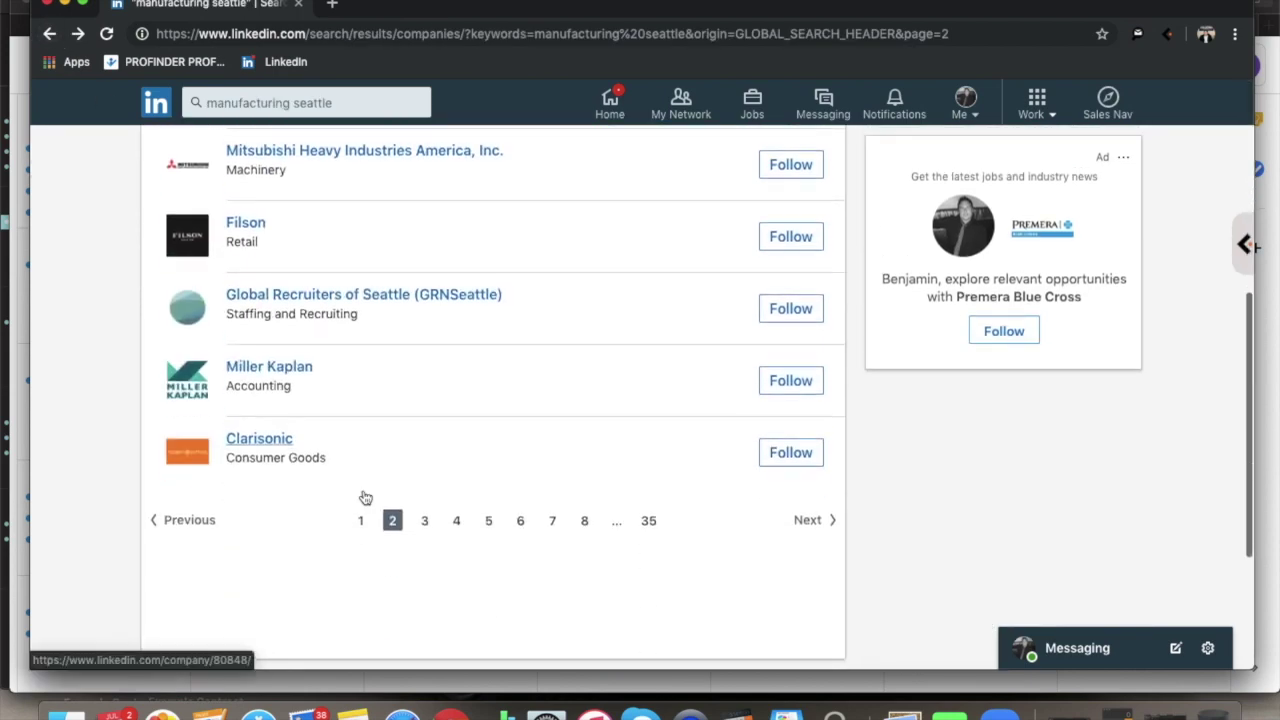
scroll(366, 498, down, 2)
- Go to page 4 of the company results and open DMC Engineering
click(455, 426)
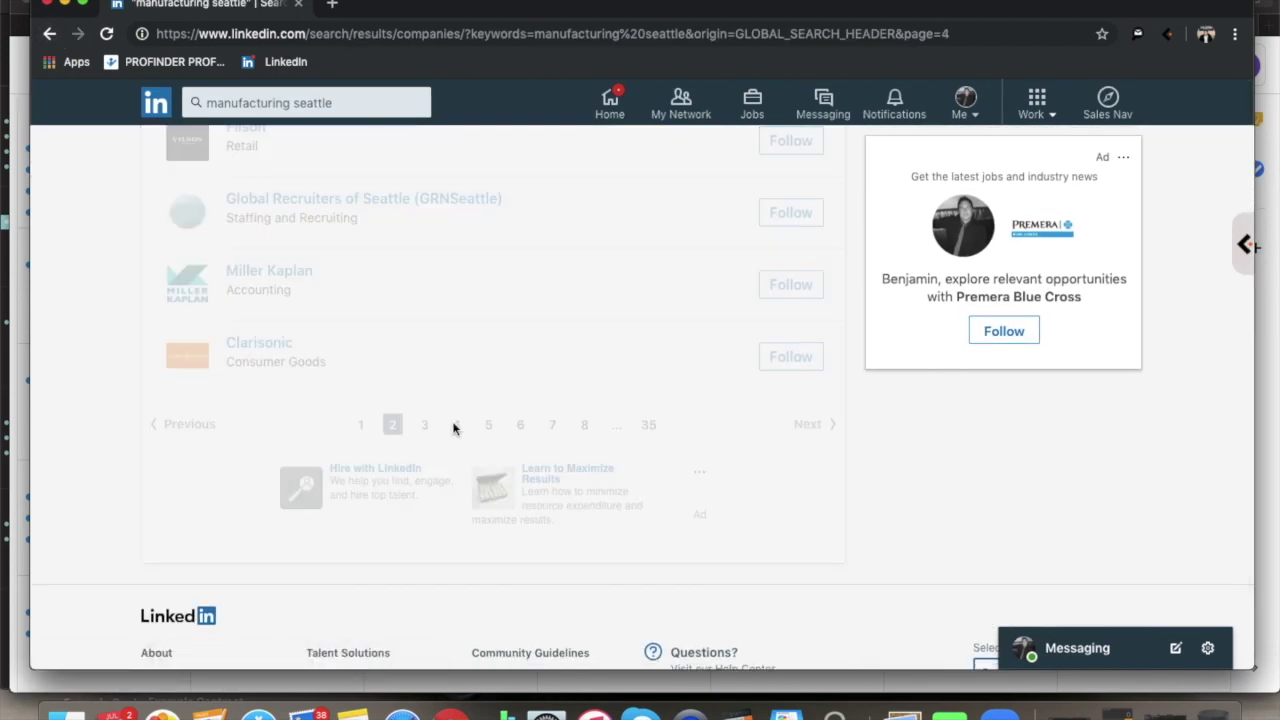
scroll(553, 416, down, 3)
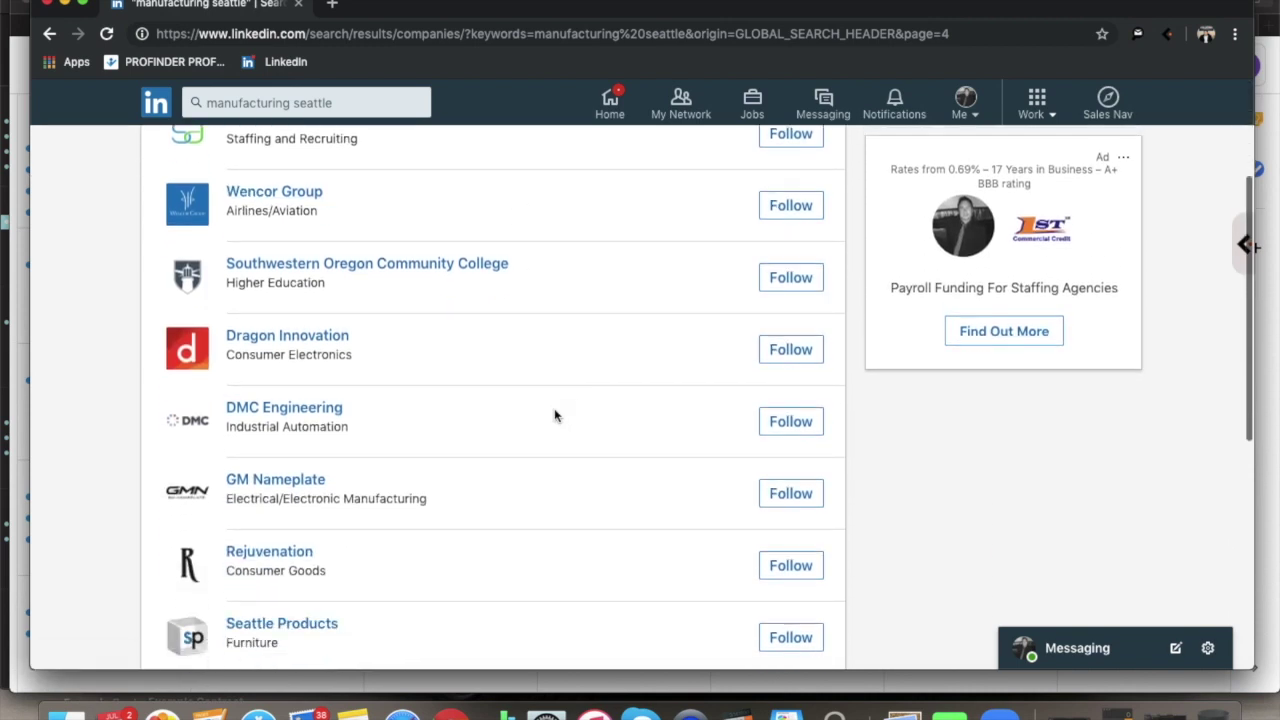
scroll(556, 416, down, 3)
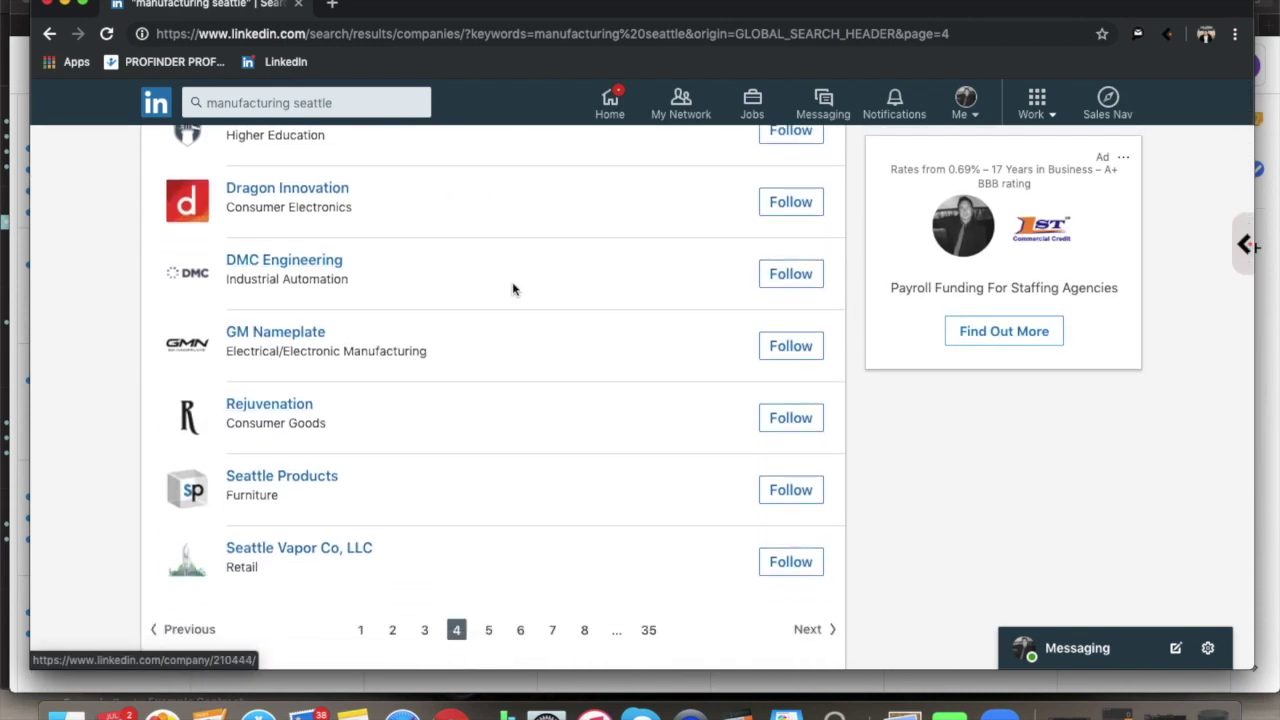
click(275, 259)
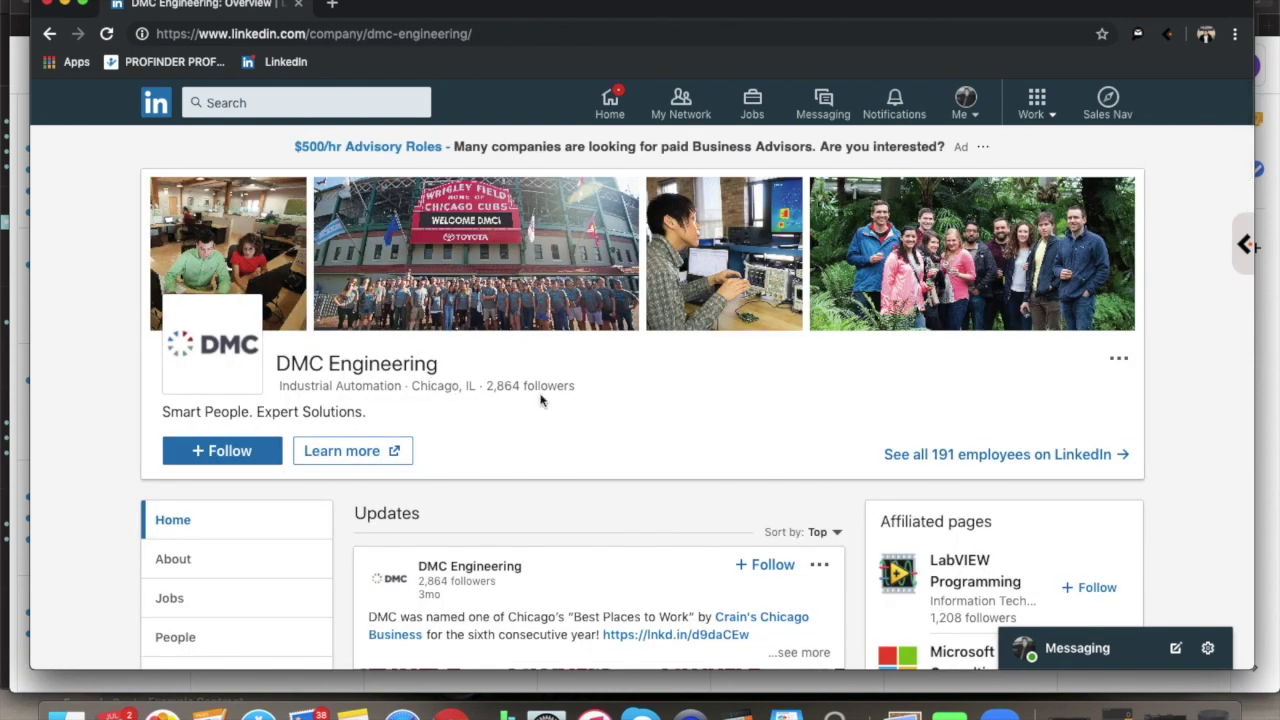
- List DMC Engineering's employees and open the president's profile
click(960, 455)
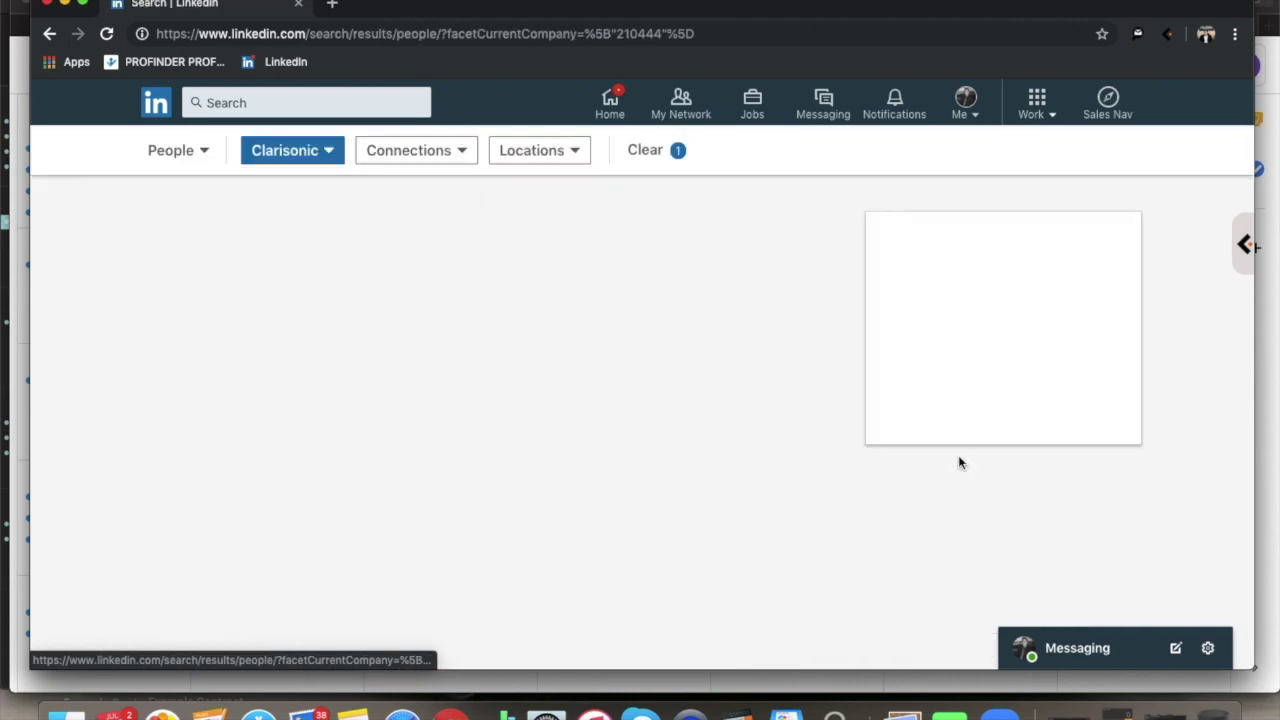
scroll(569, 437, down, 1)
scroll(568, 440, down, 5)
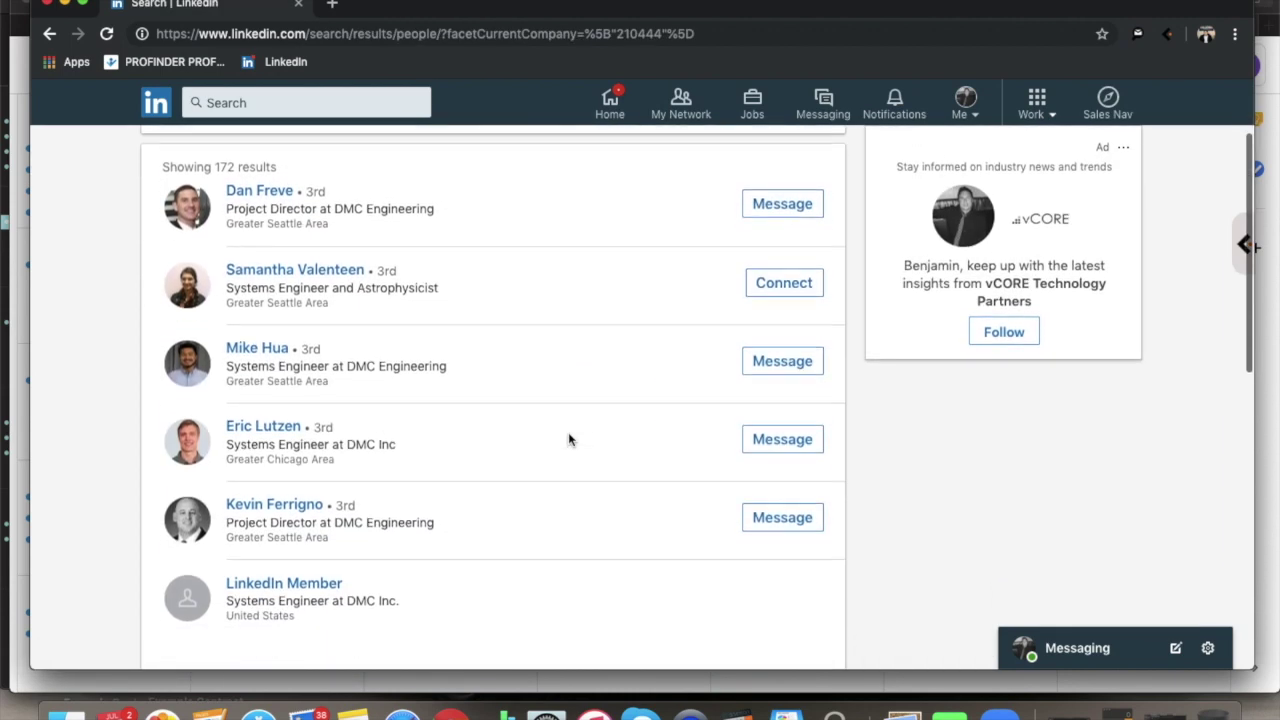
scroll(568, 440, down, 2)
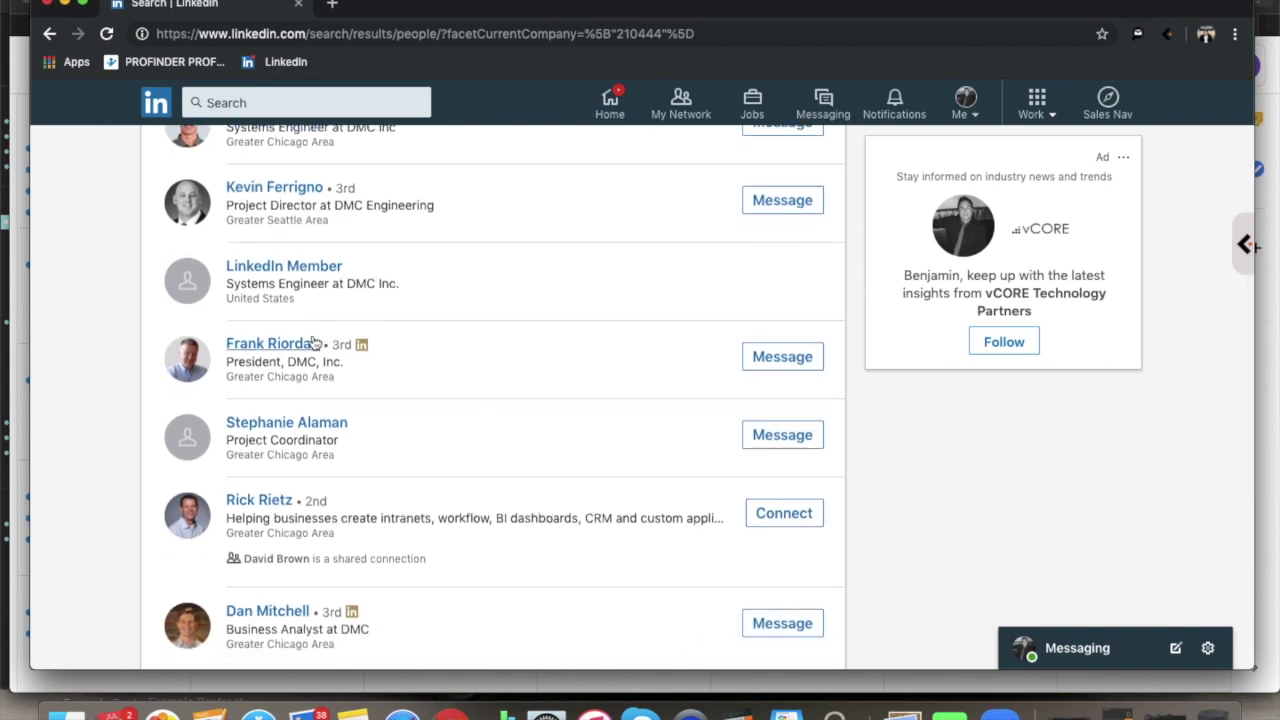
click(289, 345)
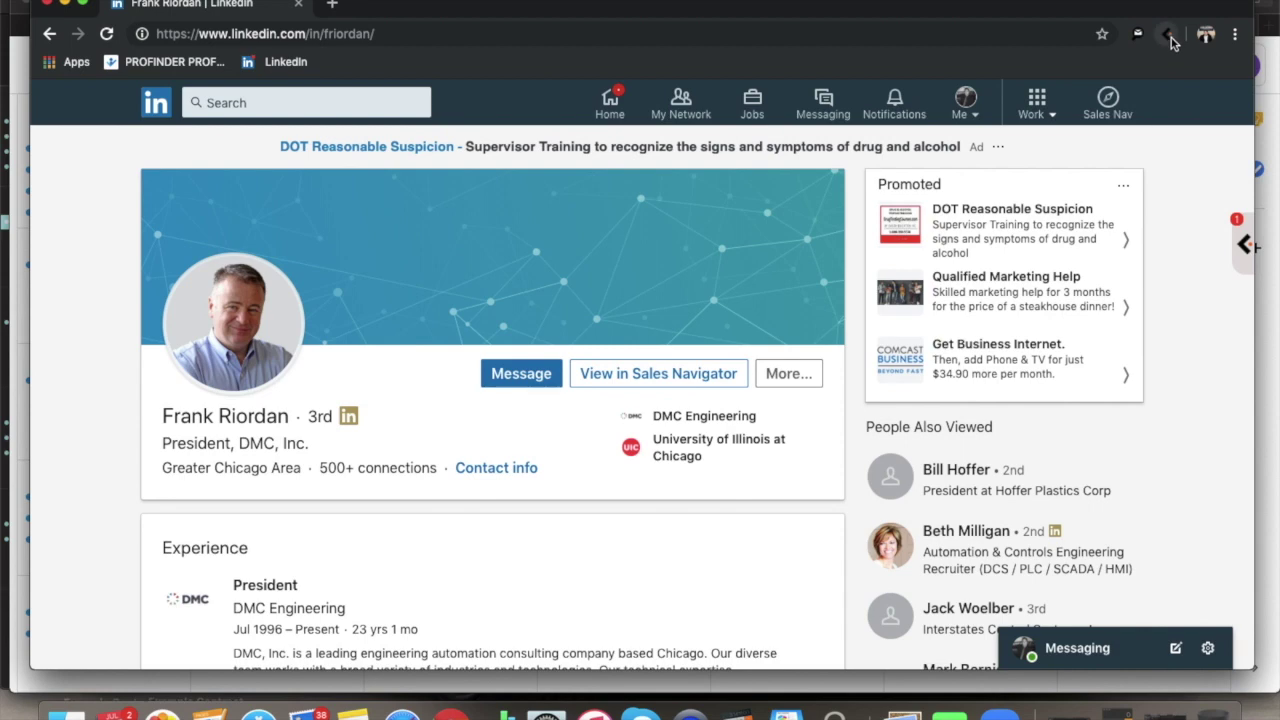
- Reveal the president's three emails and three phone numbers in Swordfish, then close the panel
click(1168, 36)
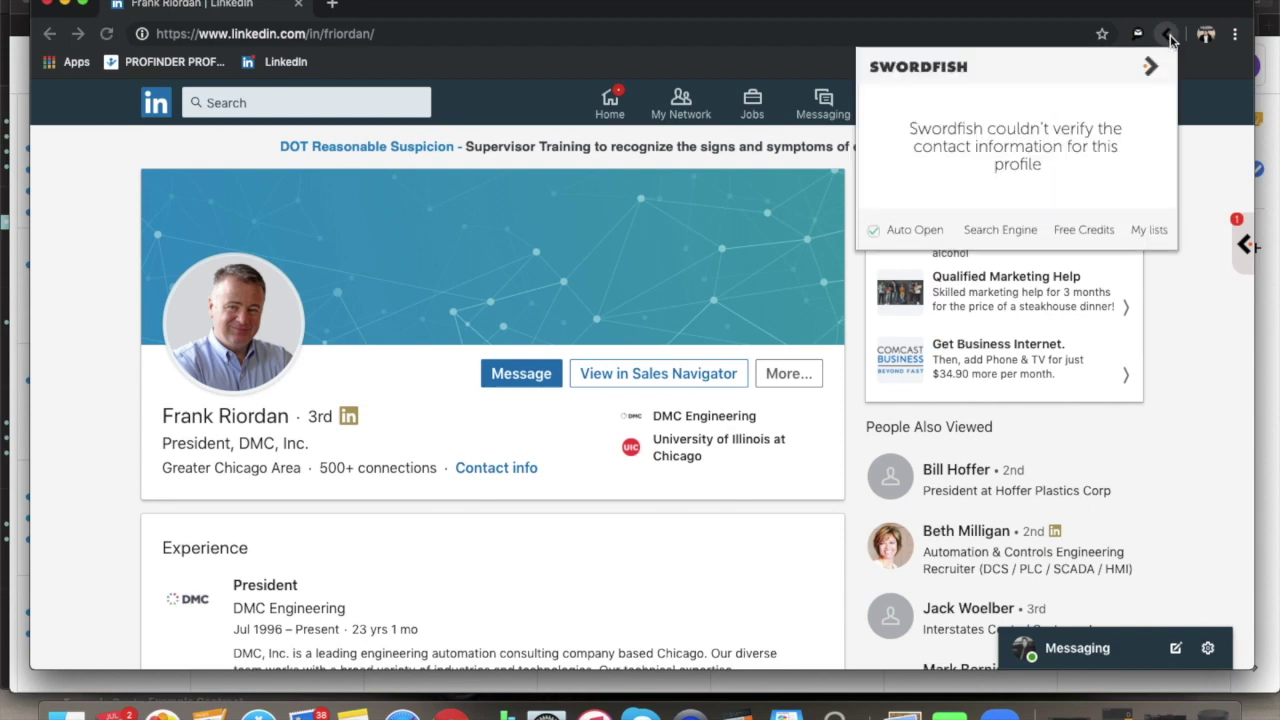
click(1247, 245)
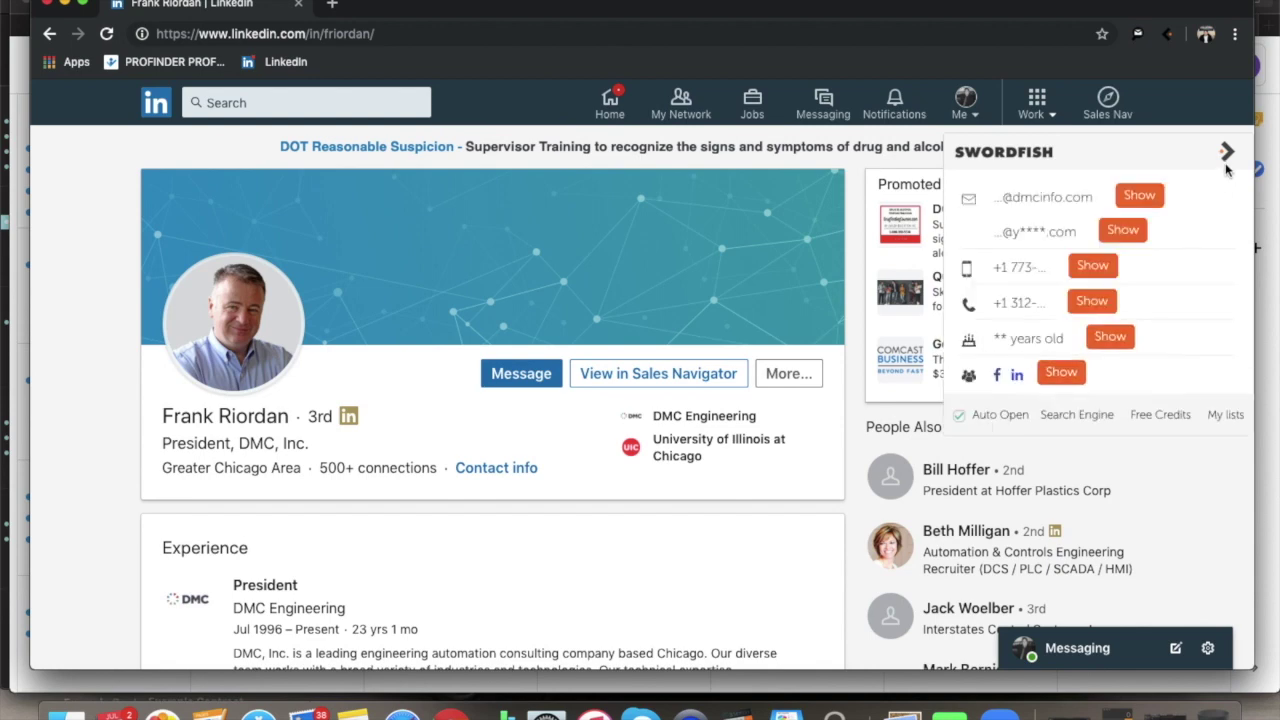
click(1142, 197)
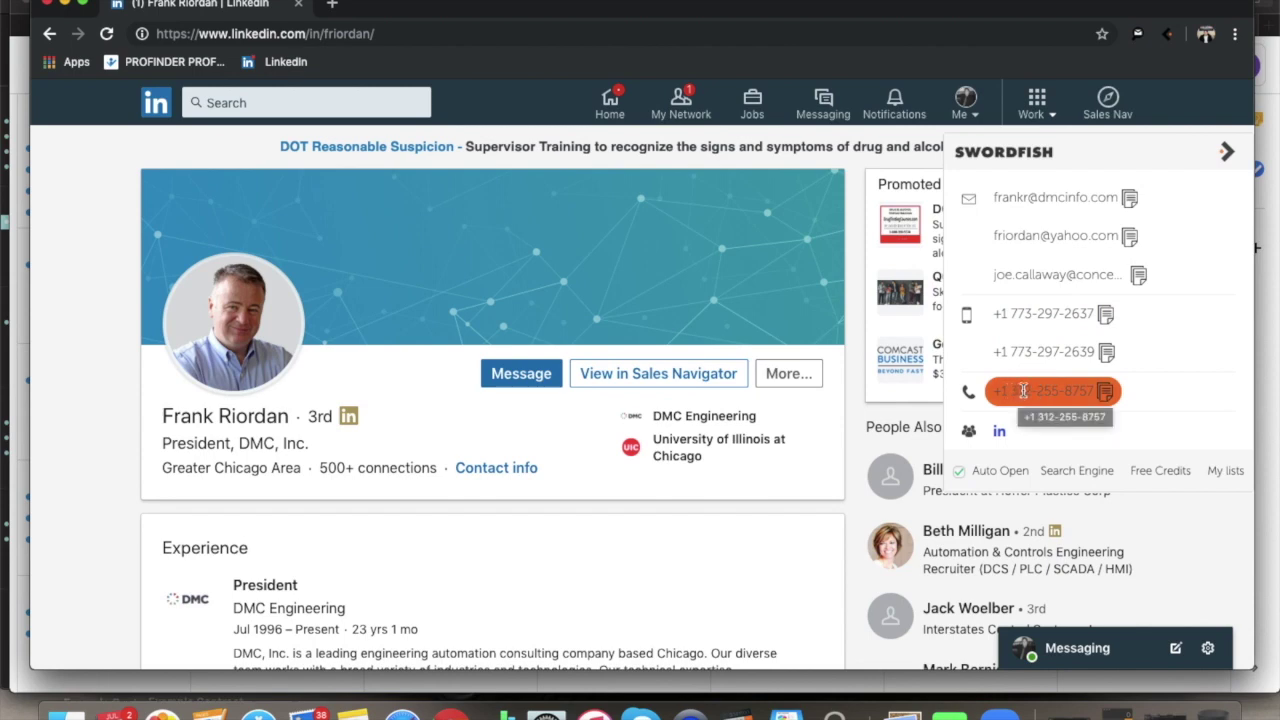
scroll(389, 497, down, 3)
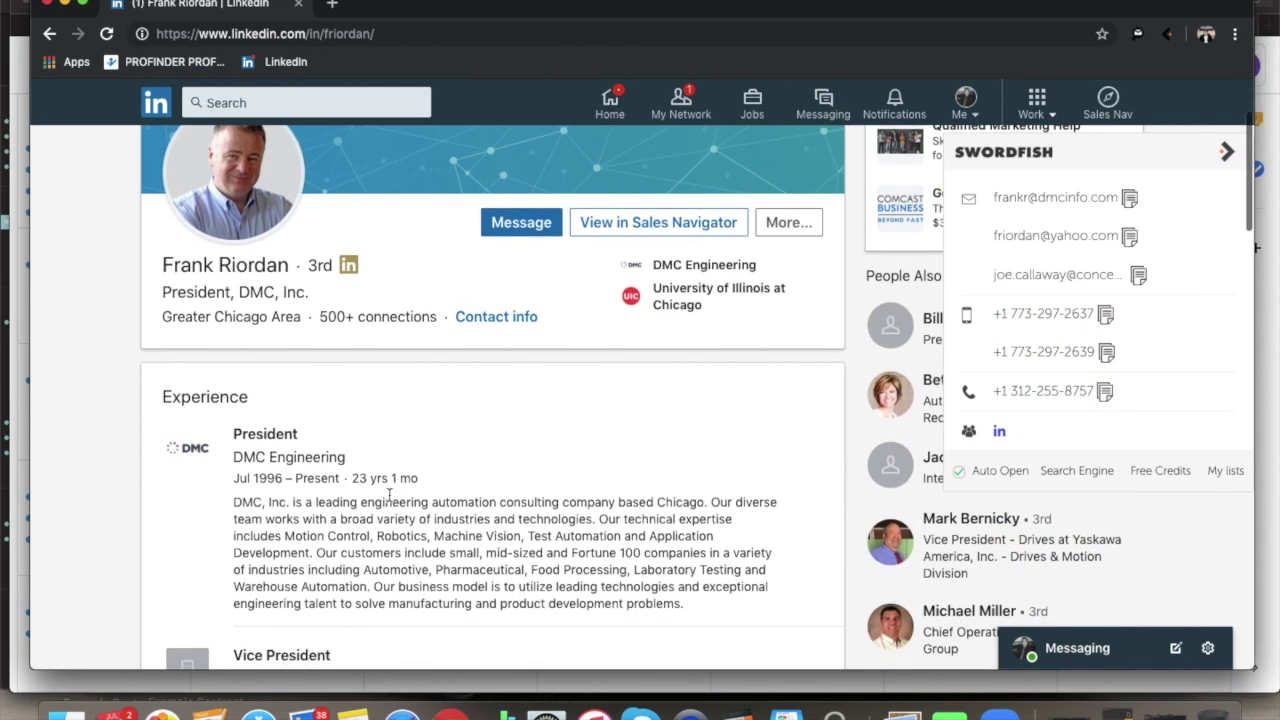
scroll(390, 500, up, 3)
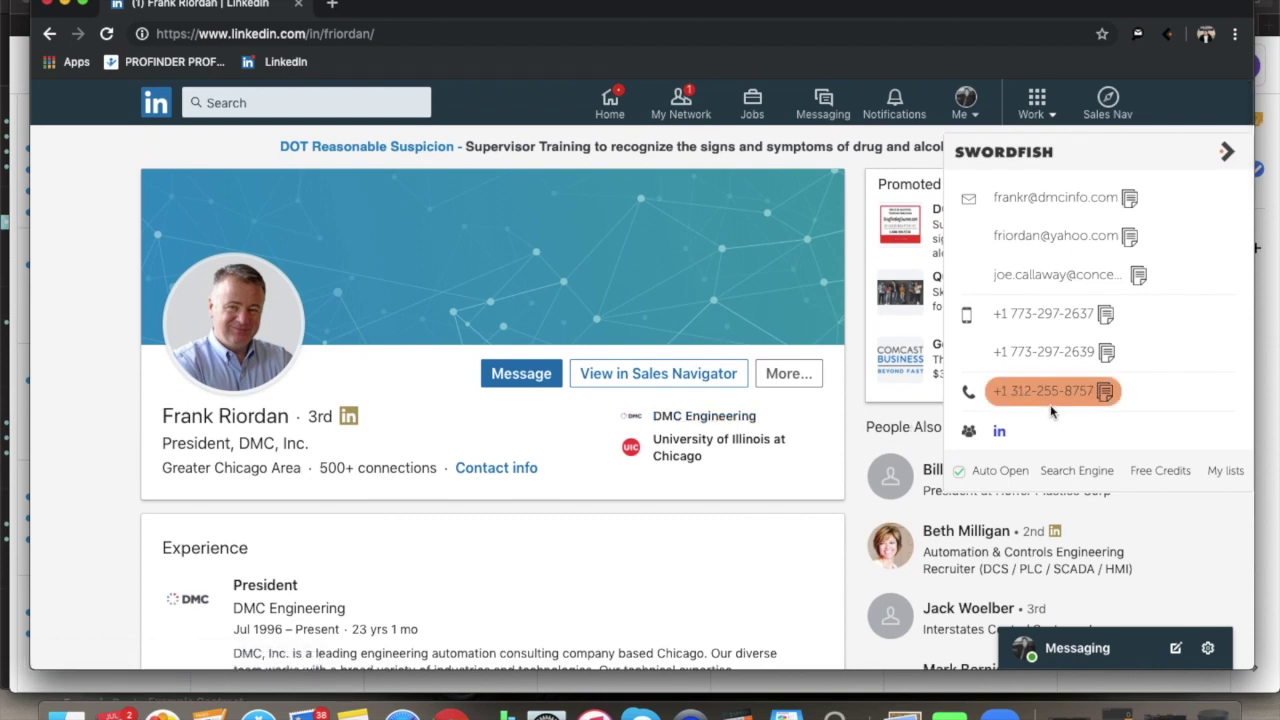
click(1229, 152)
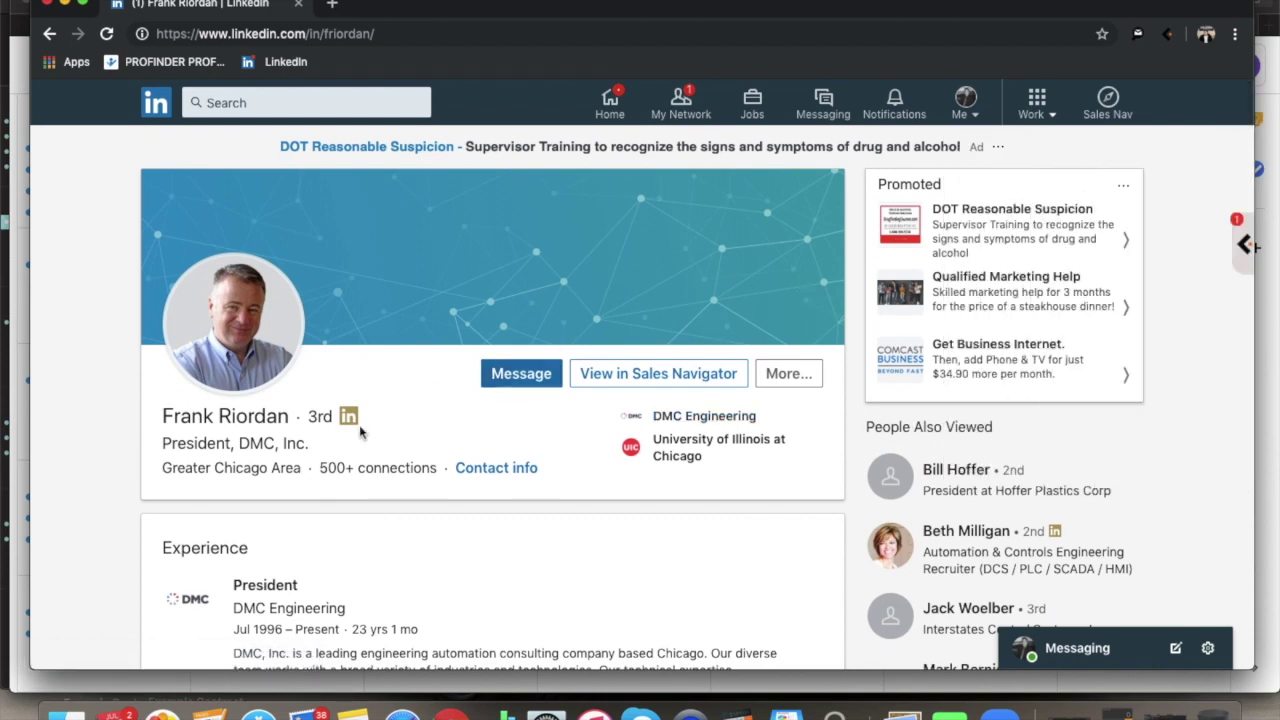
- Search LinkedIn for 'dmc inc' and switch the results to Jobs
scroll(286, 460, down, 5)
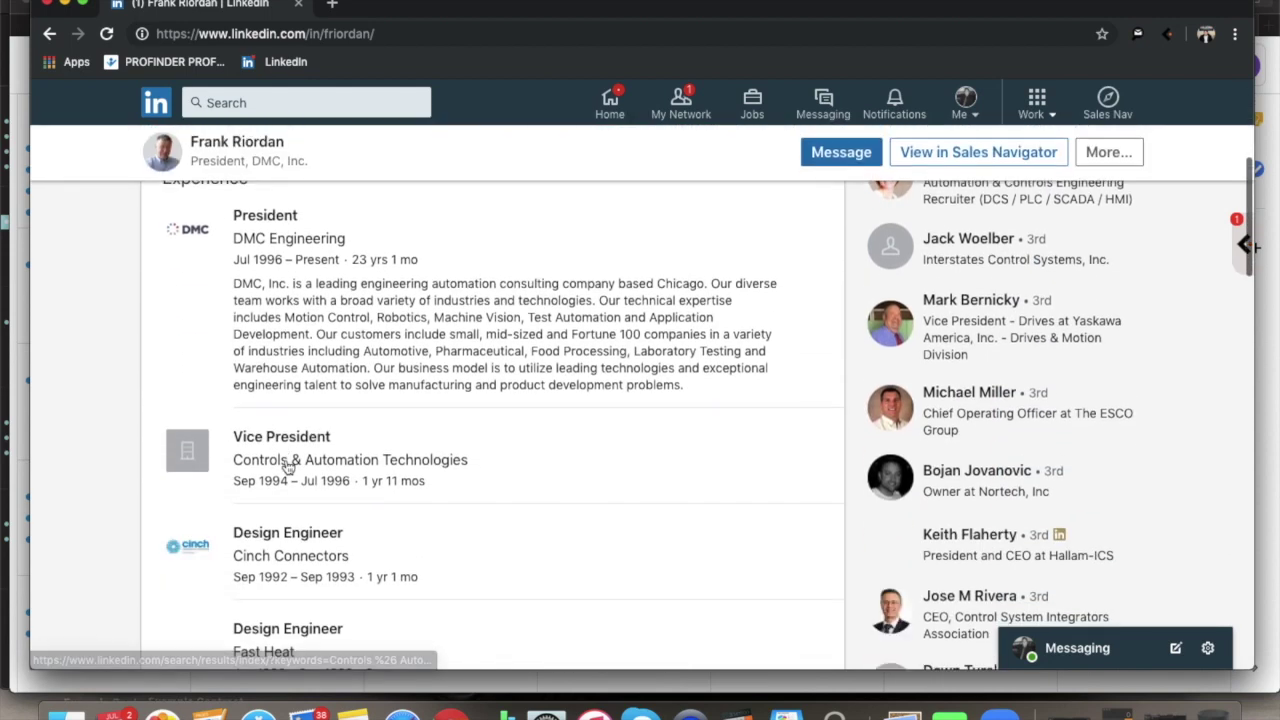
scroll(286, 460, up, 4)
scroll(286, 460, up, 2)
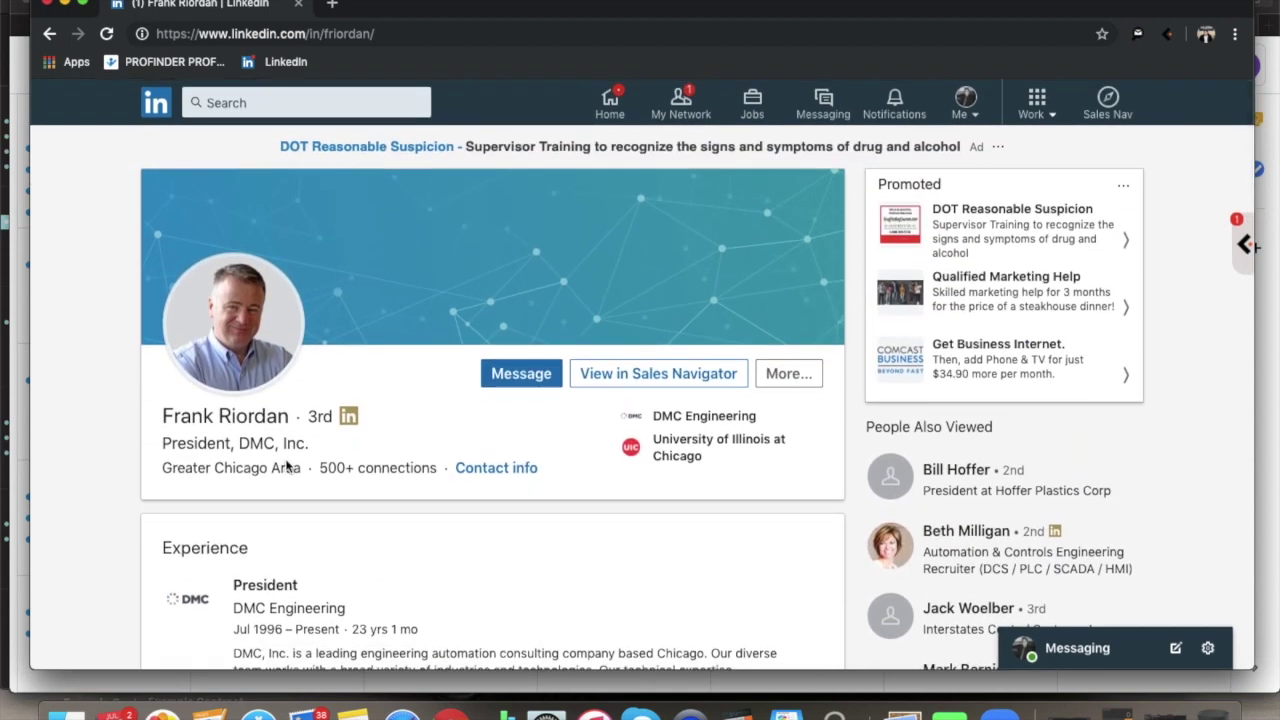
click(325, 104)
text(dmc in)
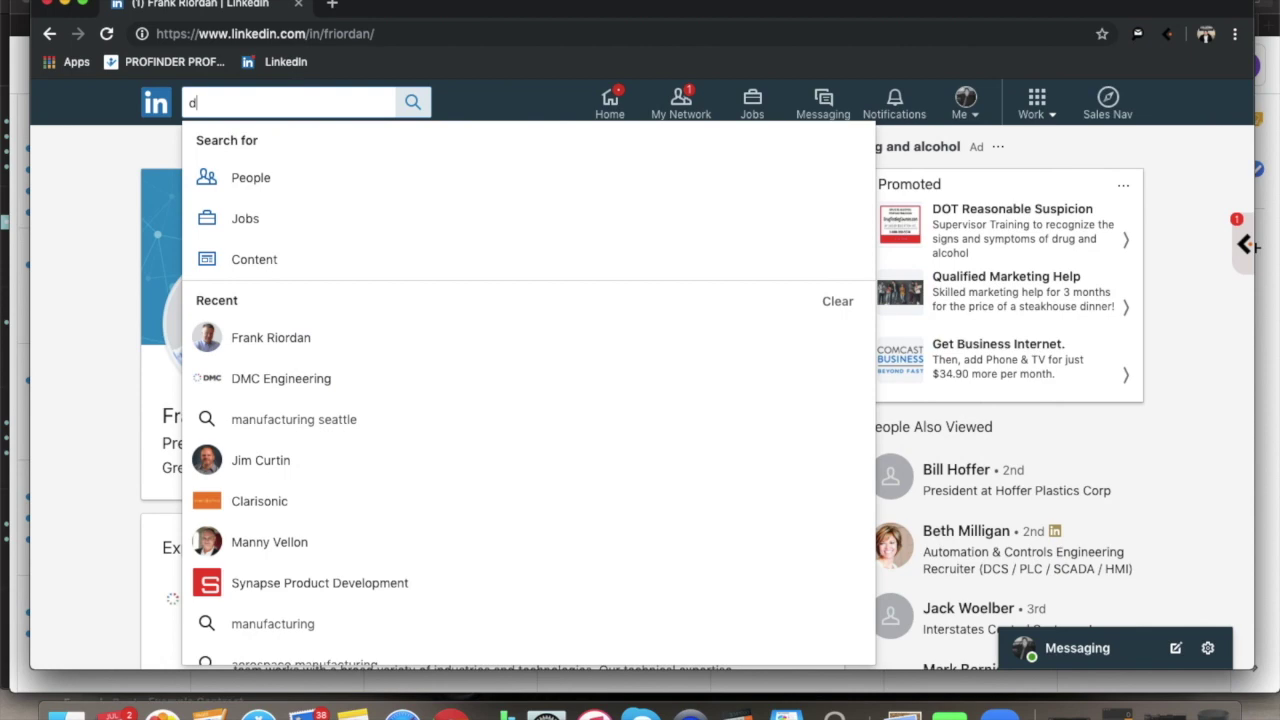
text(c)
key(Return)
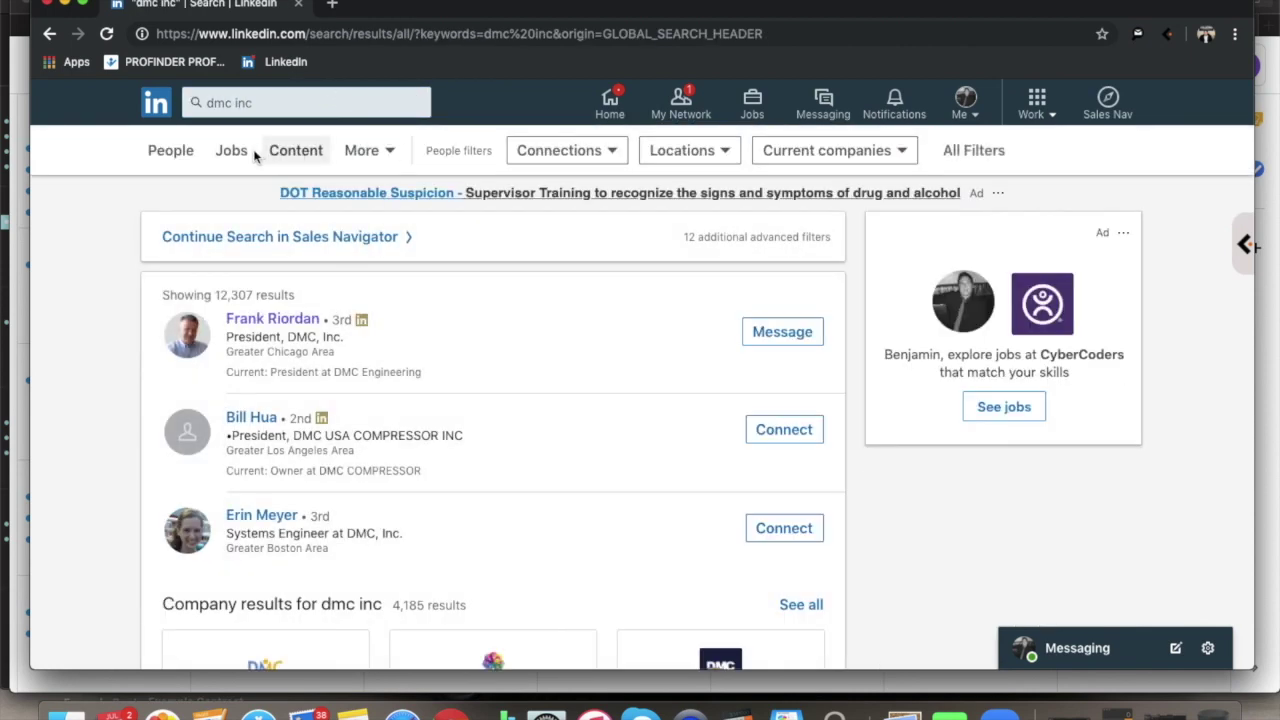
click(232, 152)
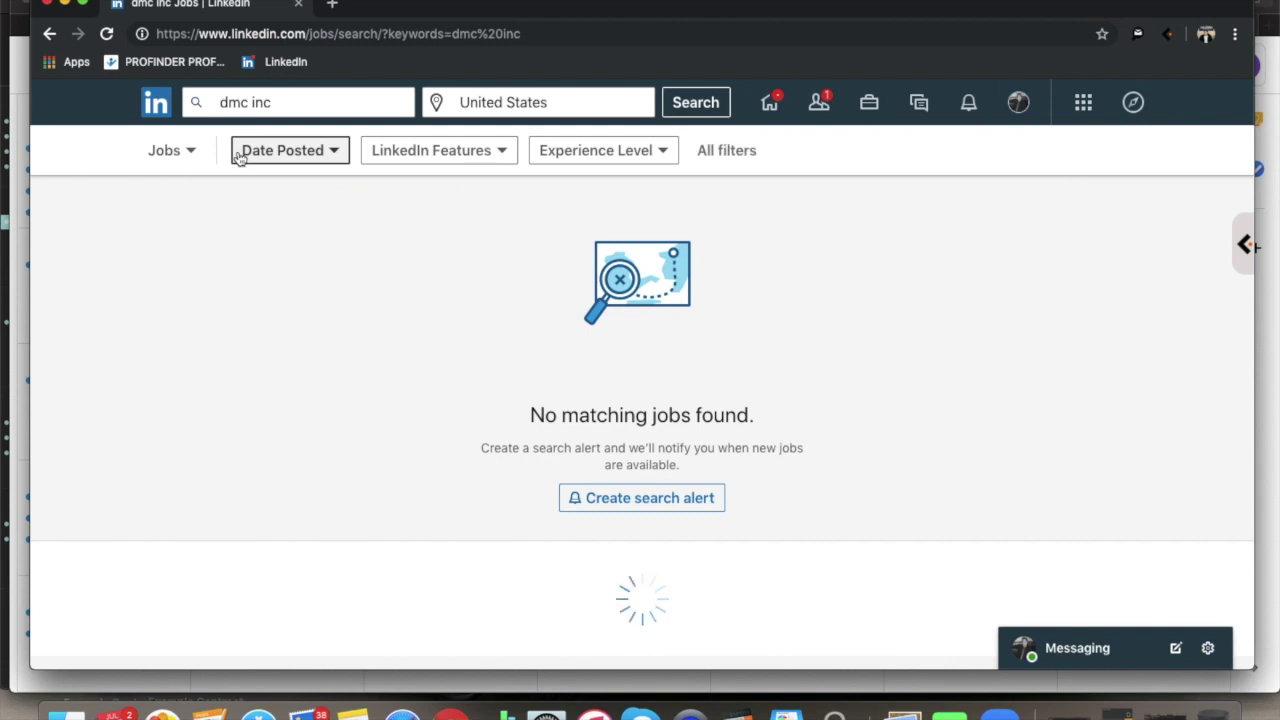
- Set the job search location to Chicago, Illinois and run the search
click(565, 103)
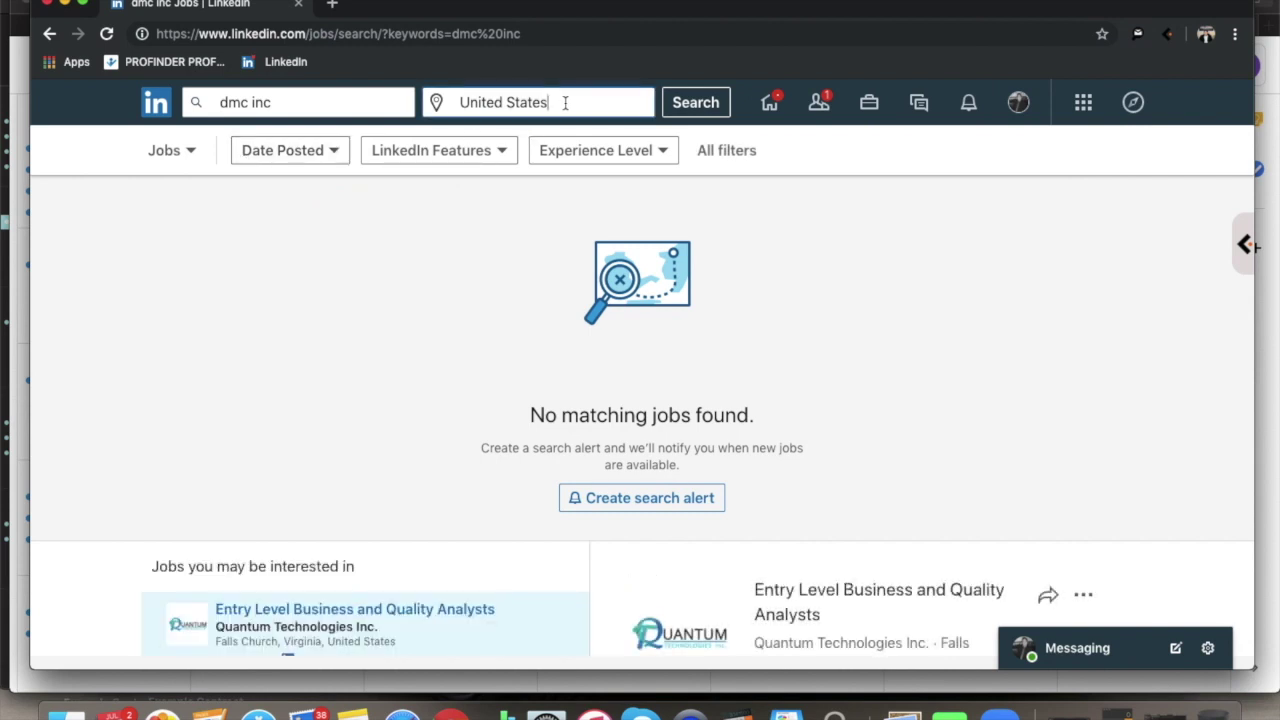
drag(565, 103, 366, 103)
text(chic)
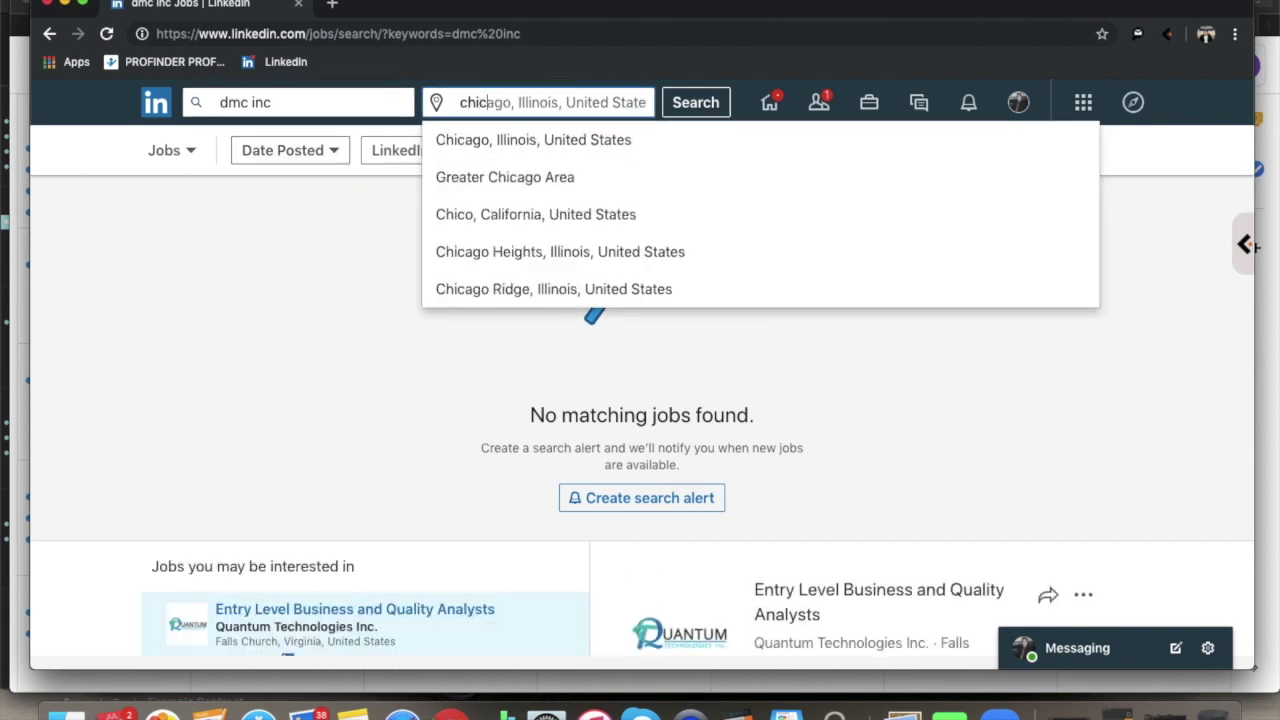
click(486, 141)
click(717, 108)
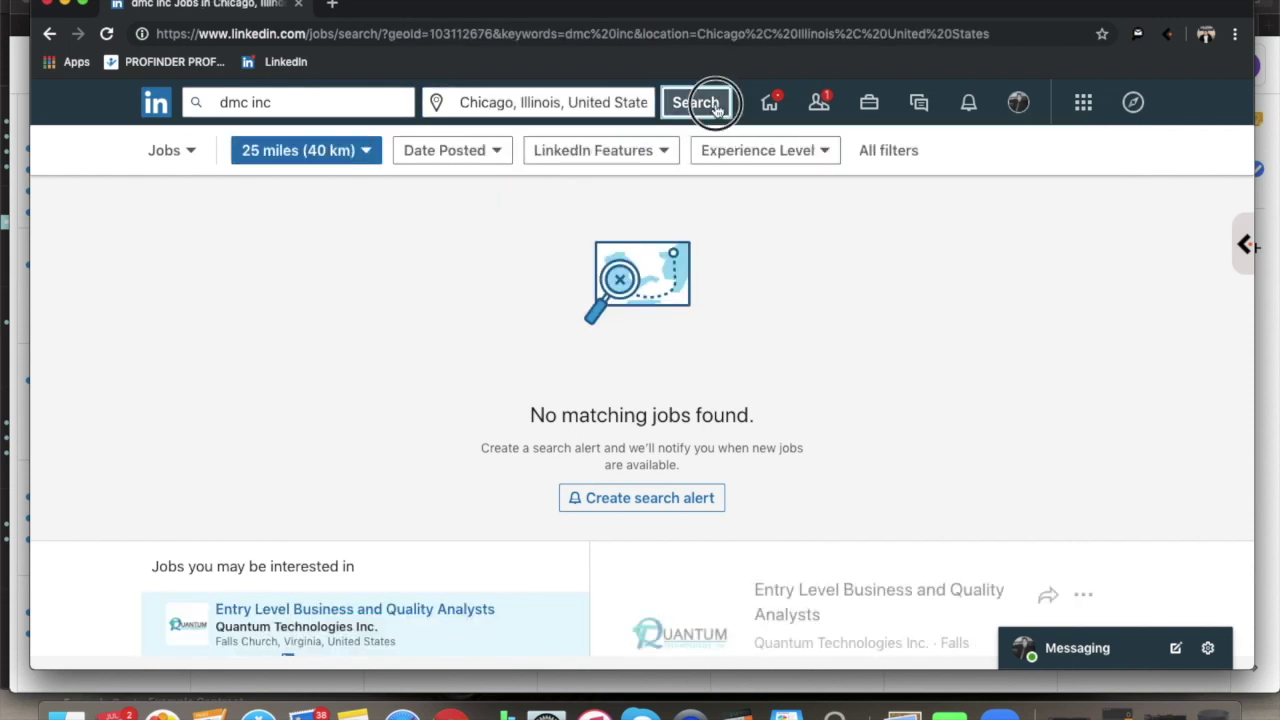
click(717, 108)
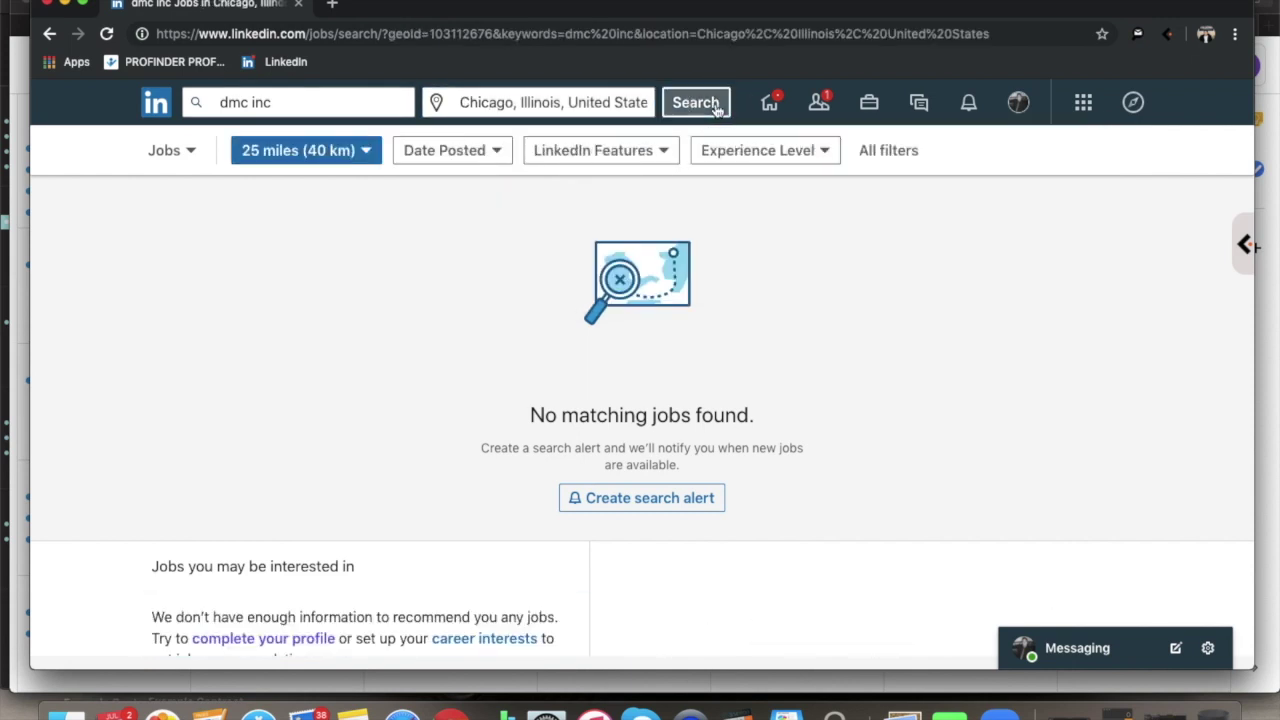
- Clear the 'dmc inc' job keyword and go to the Home feed
click(309, 103)
key(BackSpace)
click(156, 104)
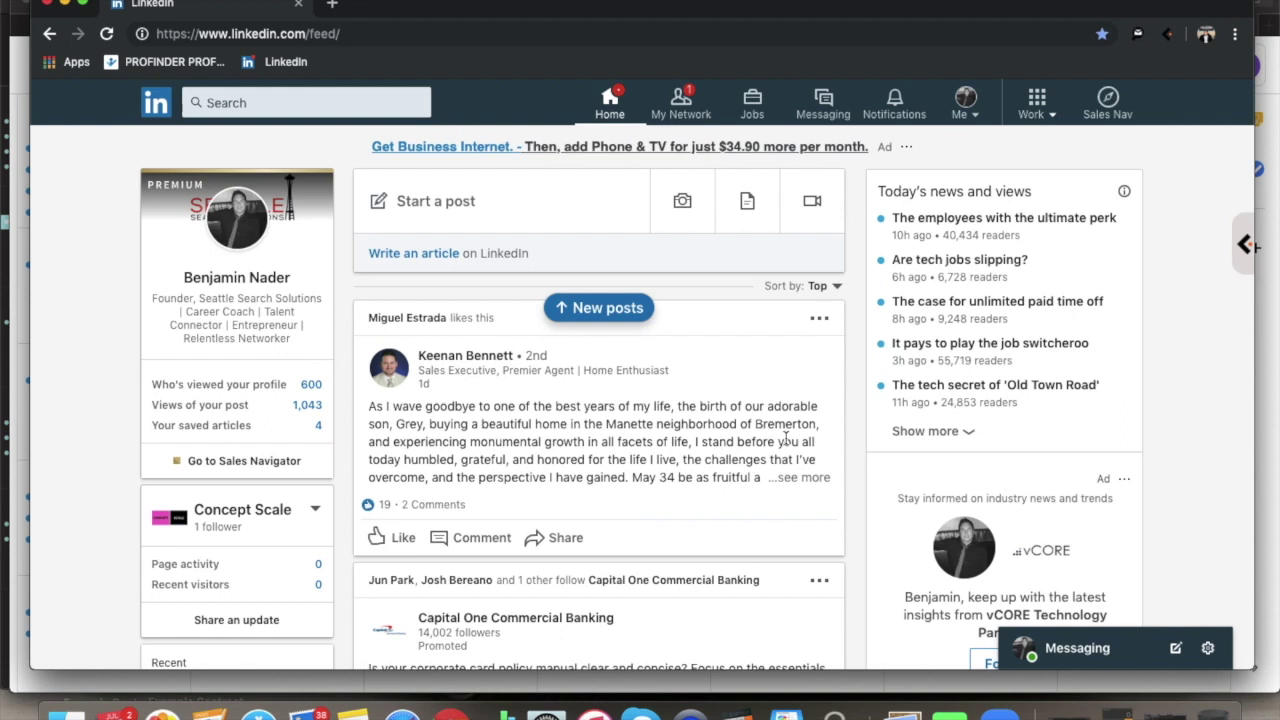
click(1170, 36)
click(1170, 36)
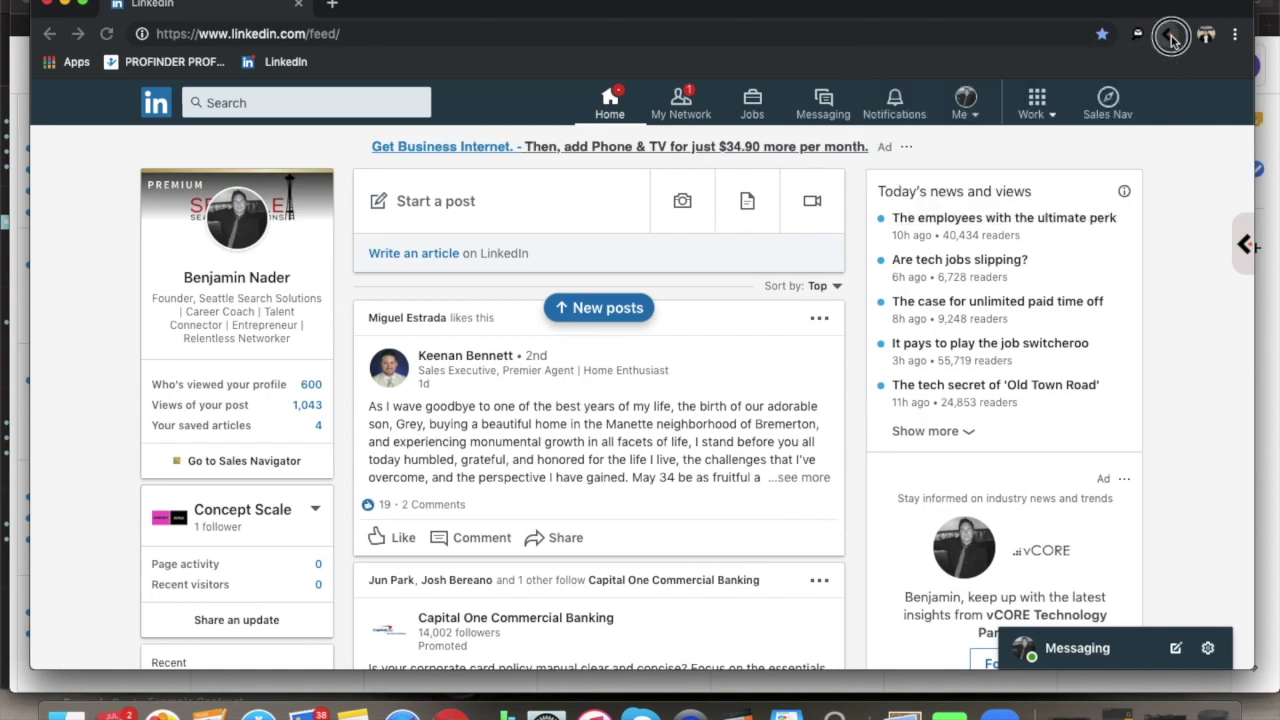
scroll(745, 252, down, 5)
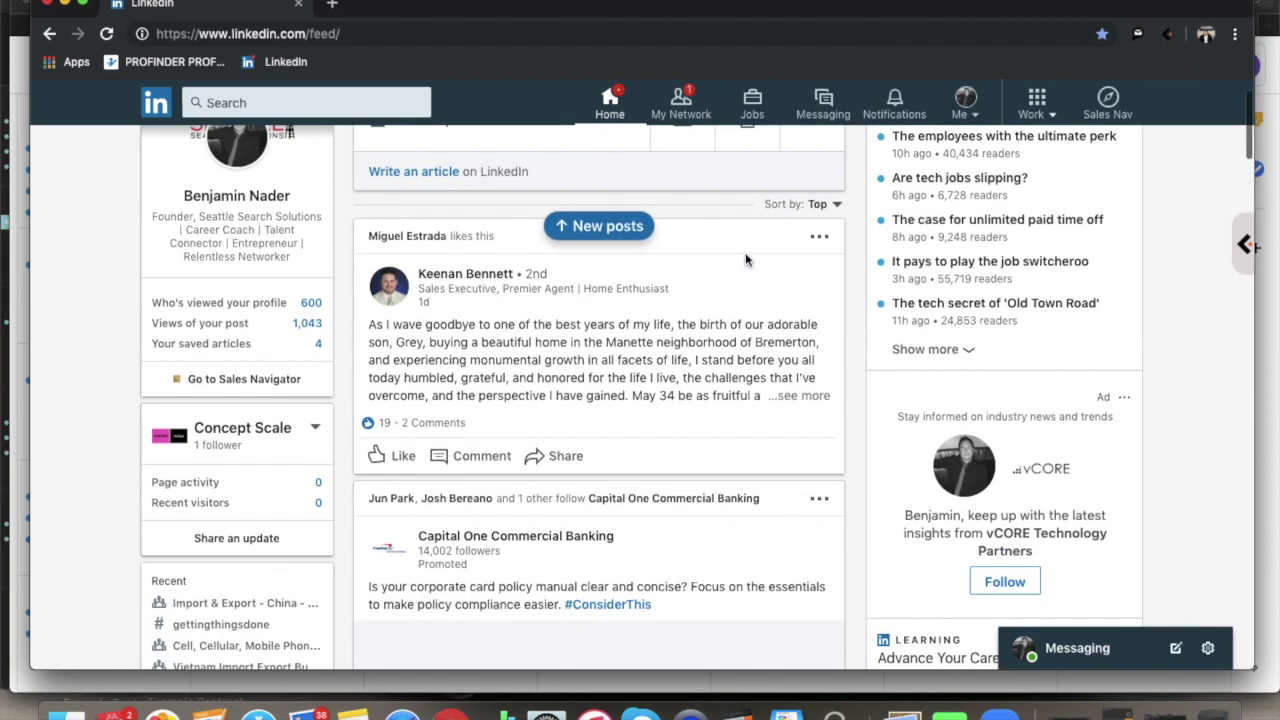
scroll(745, 252, up, 5)
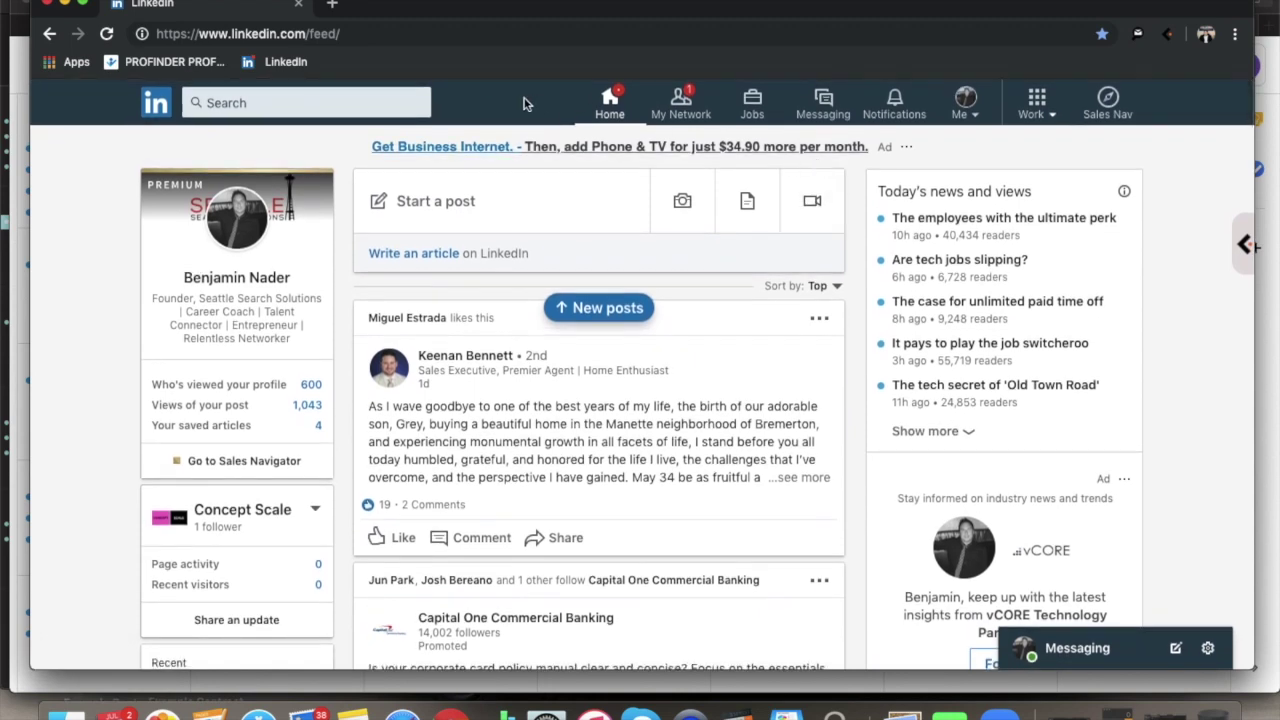